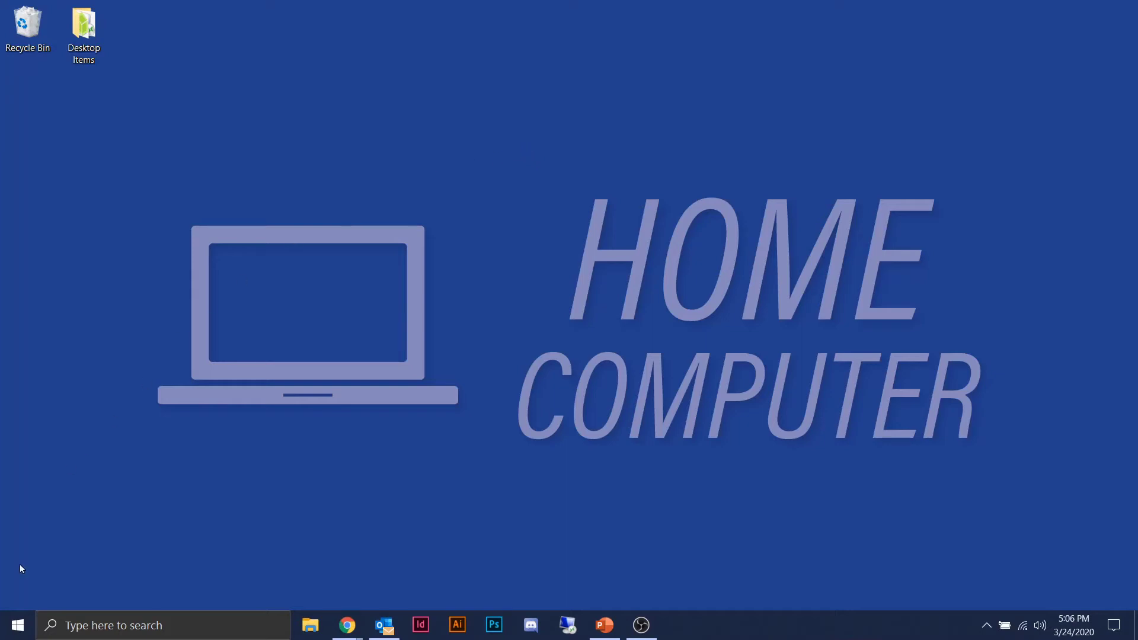
Step: Search 'remote' from the Start menu and launch Remote Desktop Connection from the best match
click(17, 625)
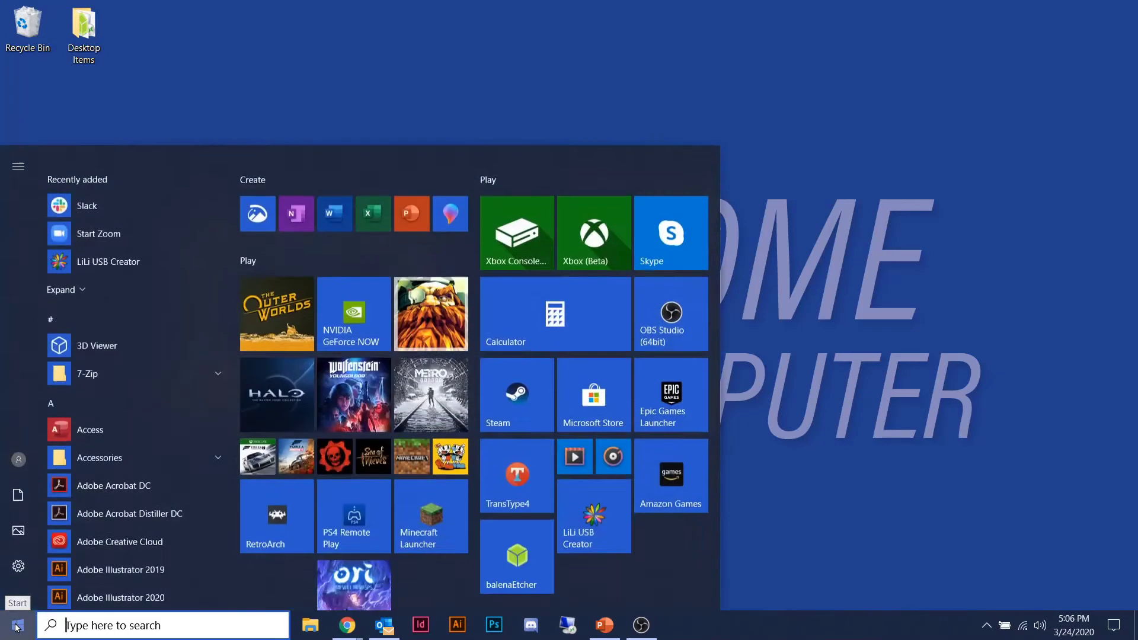
text(remote)
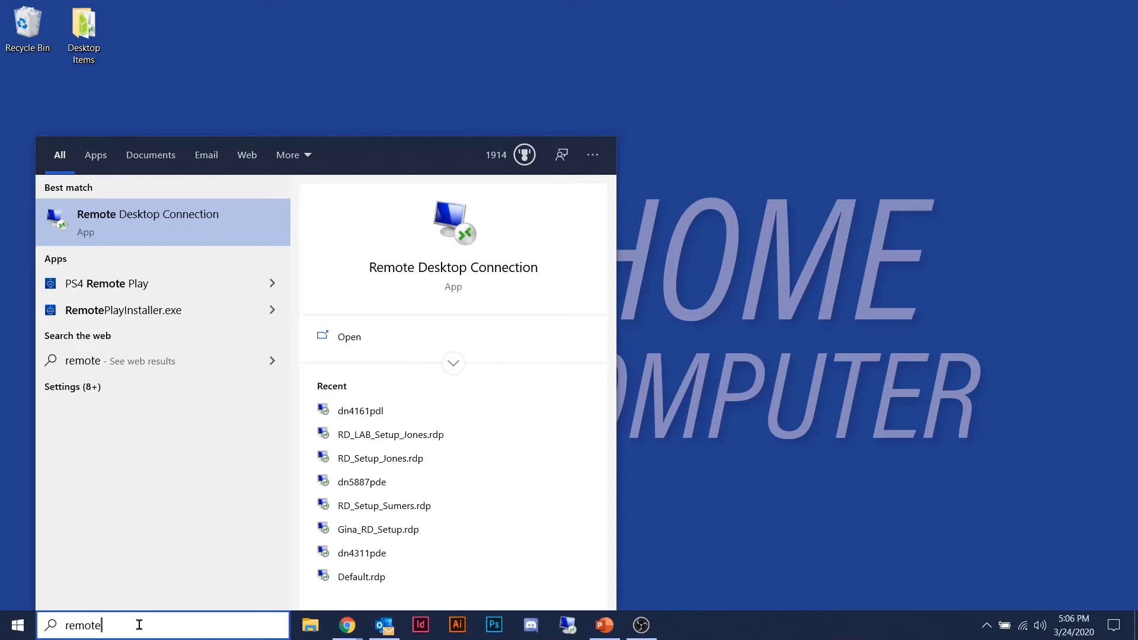
click(124, 226)
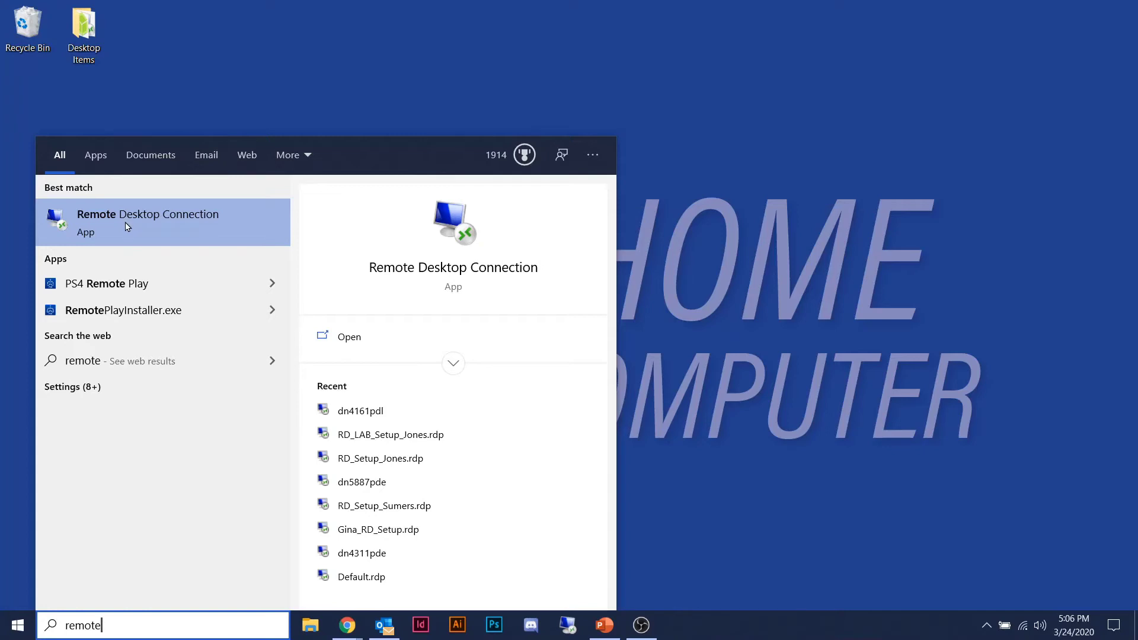
right_click(141, 231)
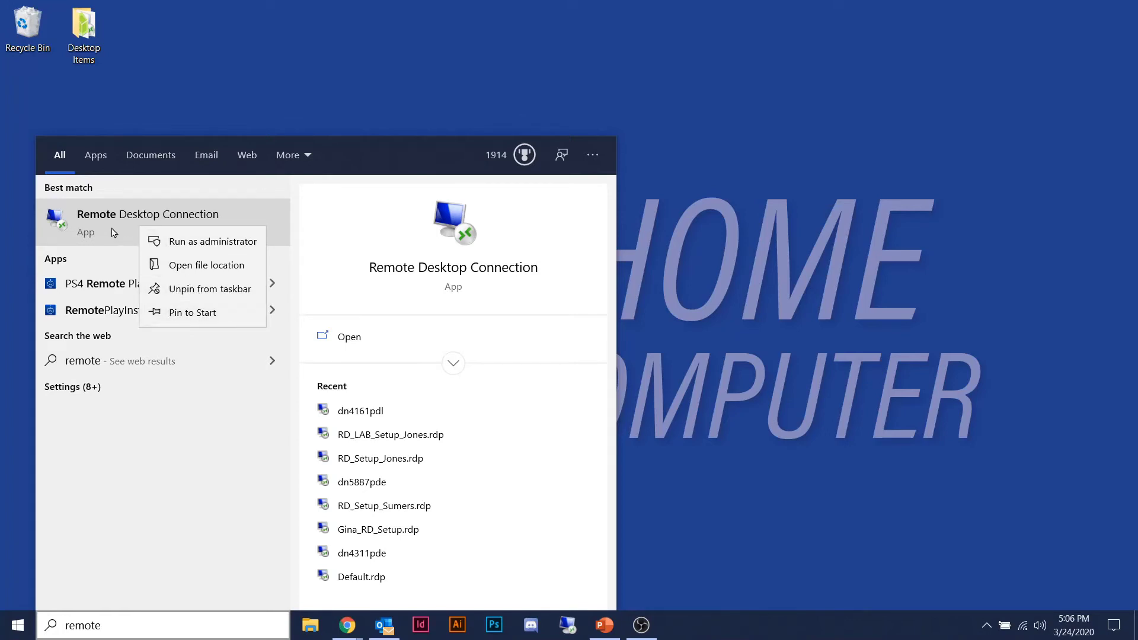
click(109, 221)
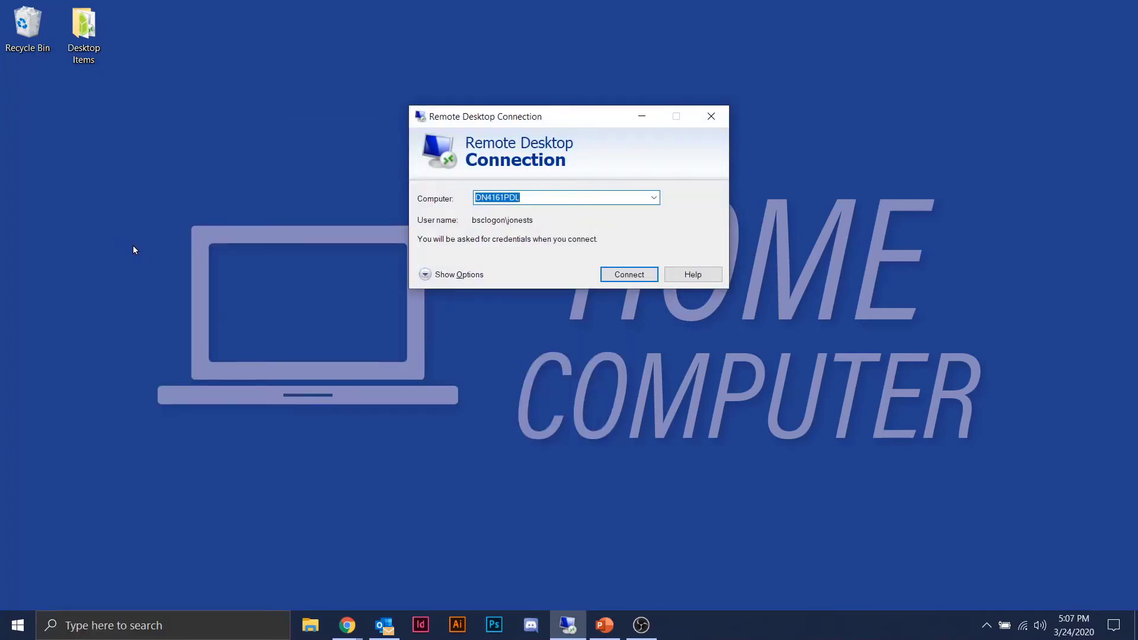
Step: Clear the preset DN4161PDL computer name and expand the options to the Advanced tab
key(BackSpace)
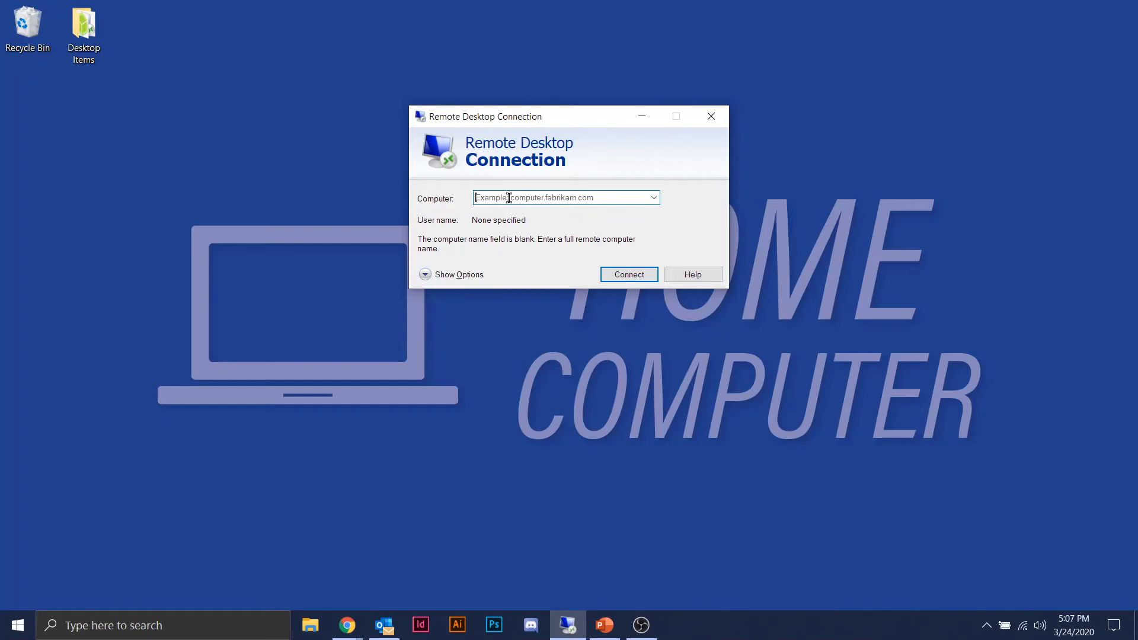
click(472, 219)
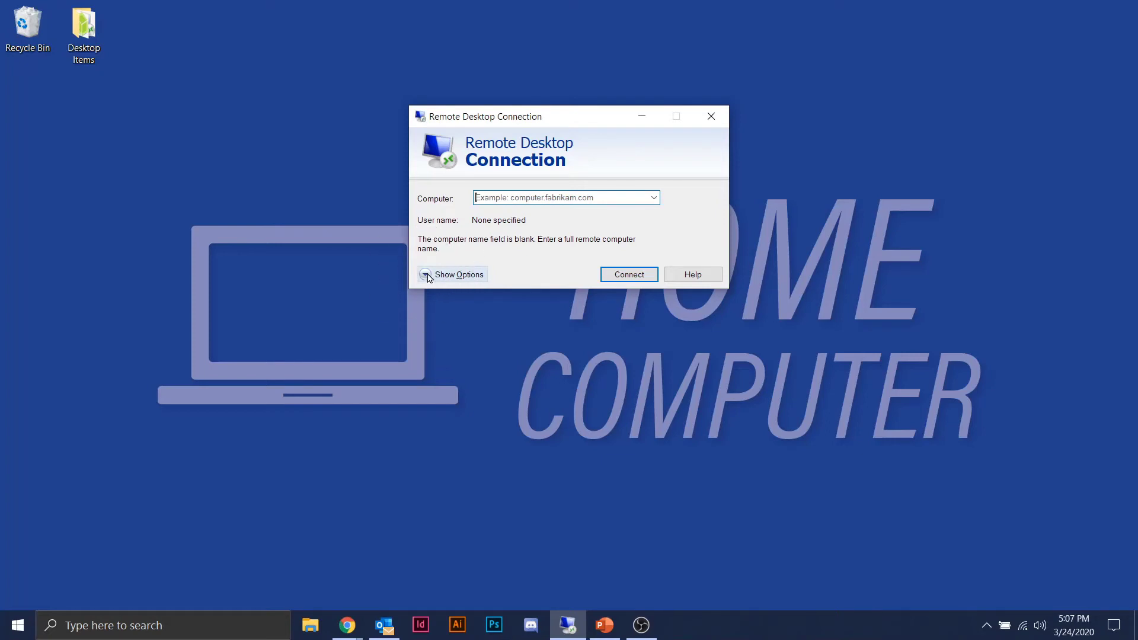
click(428, 276)
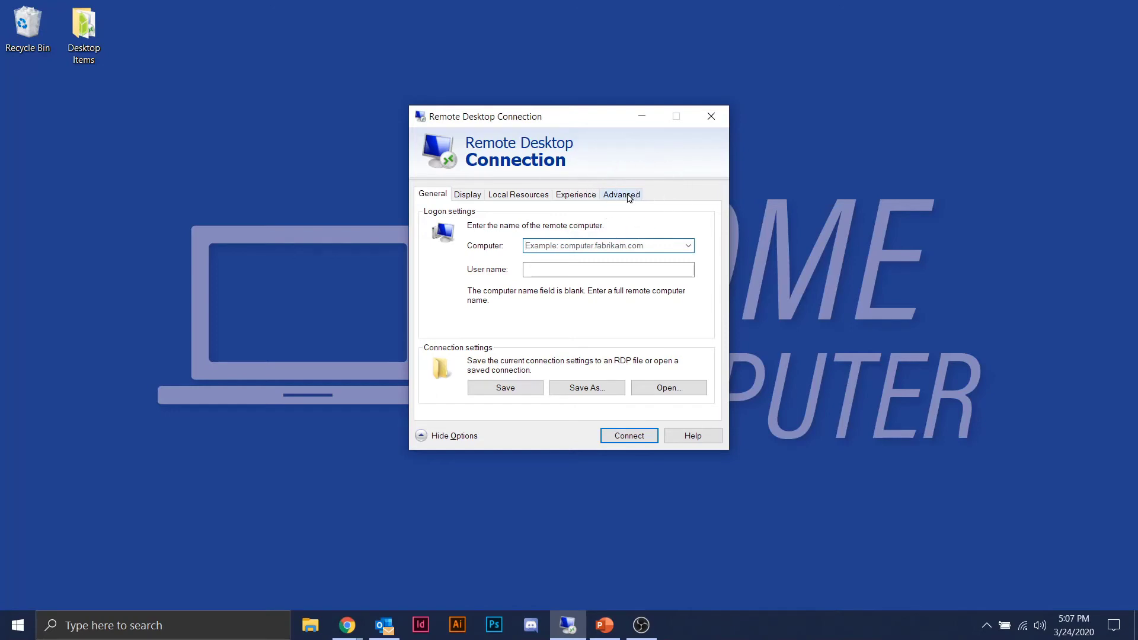
click(630, 198)
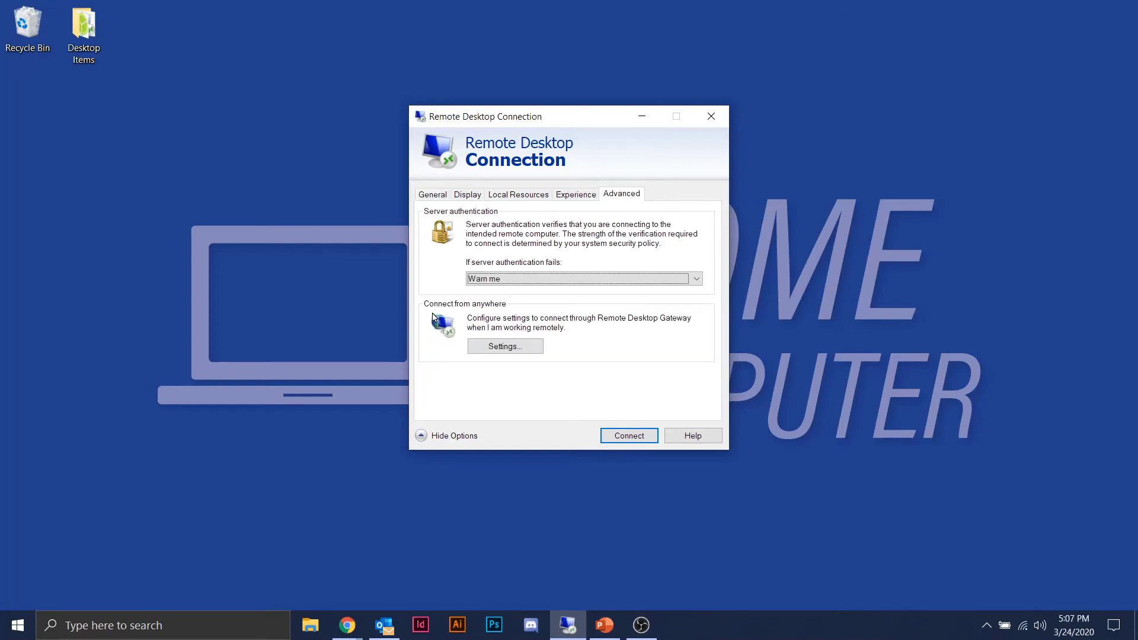
Step: In RD Gateway settings, choose manual server settings with server bscrd.buffalostate.edu
click(516, 349)
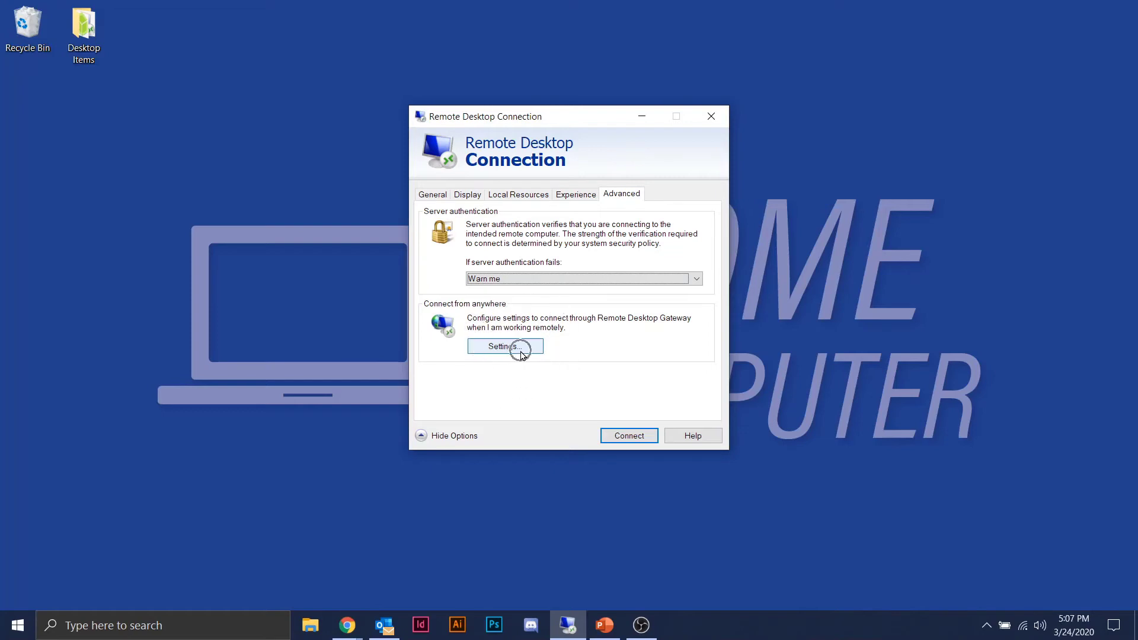
double_click(622, 279)
key(Delete)
click(448, 324)
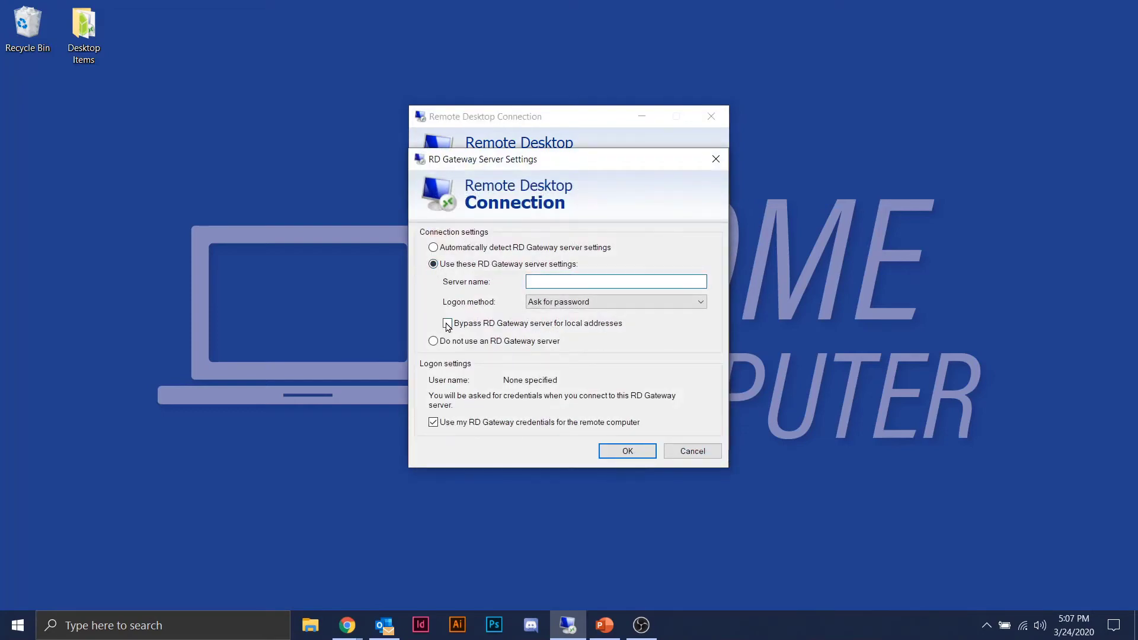
click(557, 303)
click(559, 317)
click(433, 422)
click(433, 247)
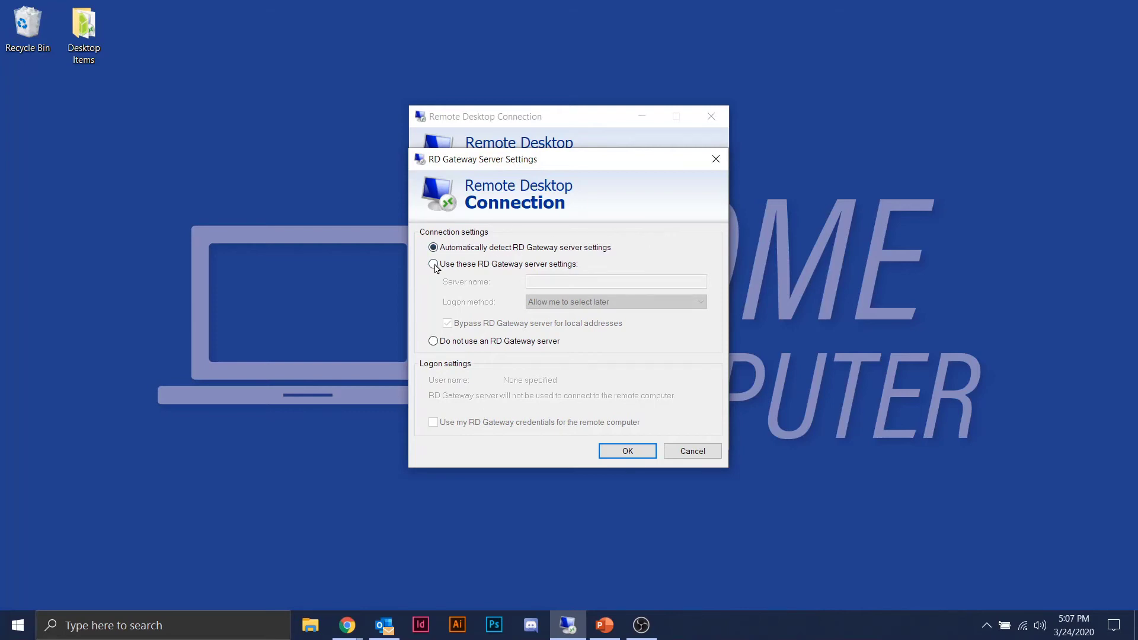
click(434, 264)
click(433, 265)
click(581, 282)
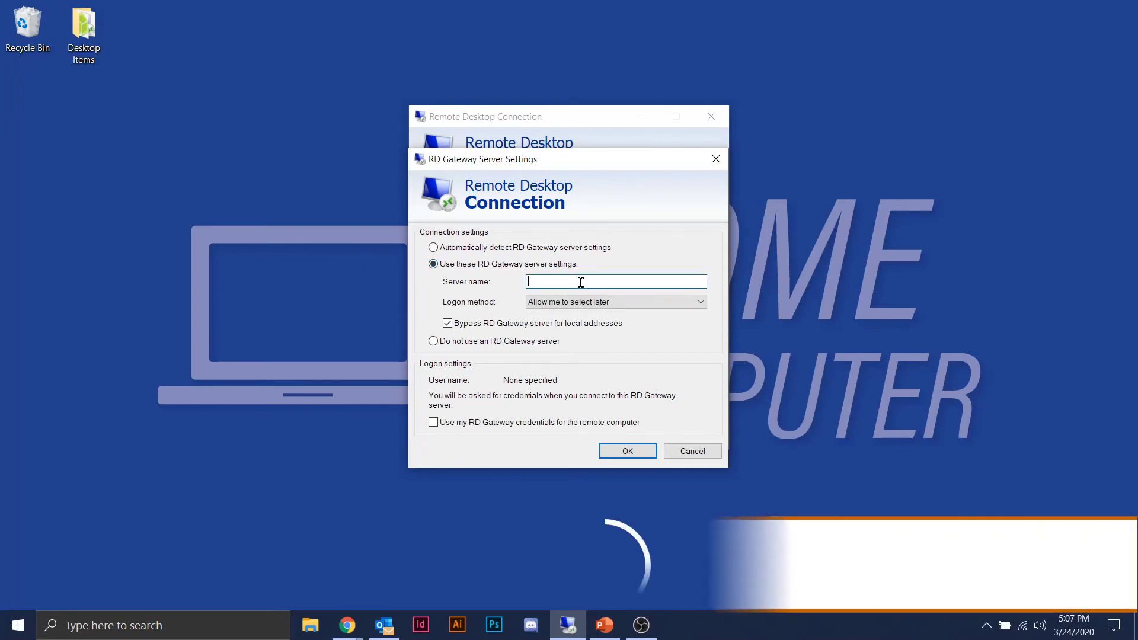
text(bscrd)
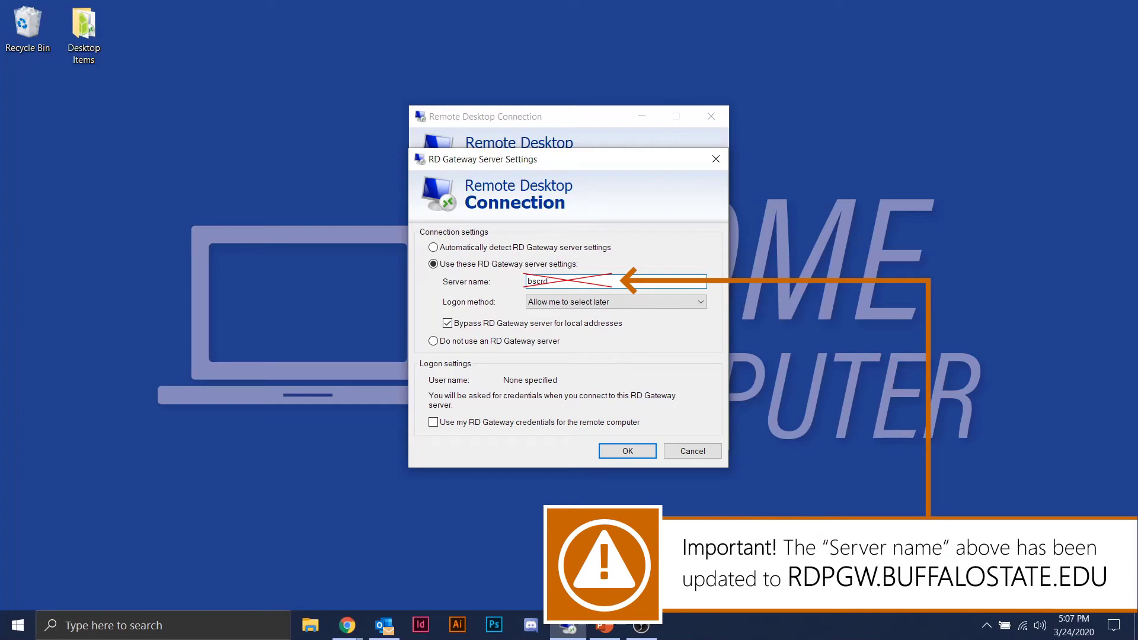
text(.buffalostate.edu)
Step: Set logon to Ask for password, disable local bypass, reuse gateway credentials, and confirm
click(578, 302)
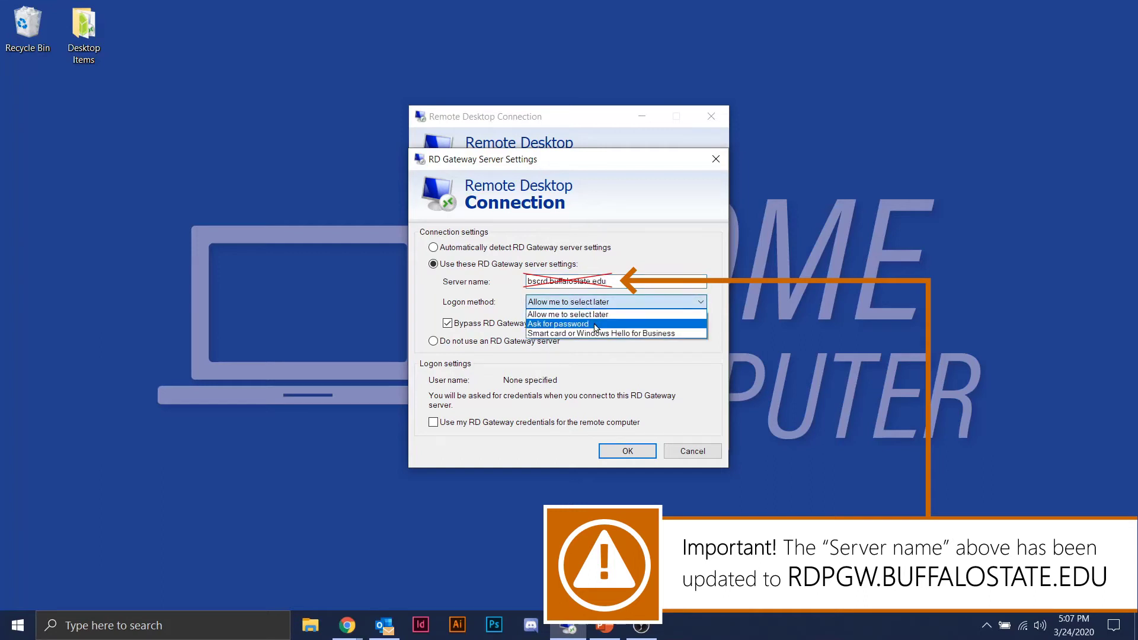
click(596, 325)
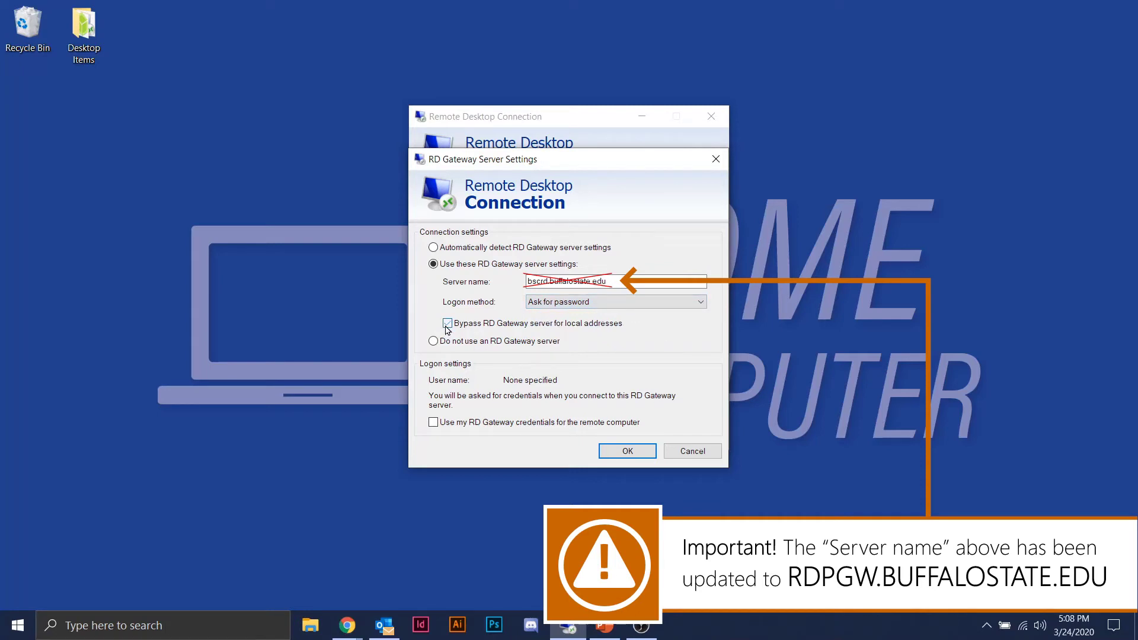
click(448, 324)
click(435, 427)
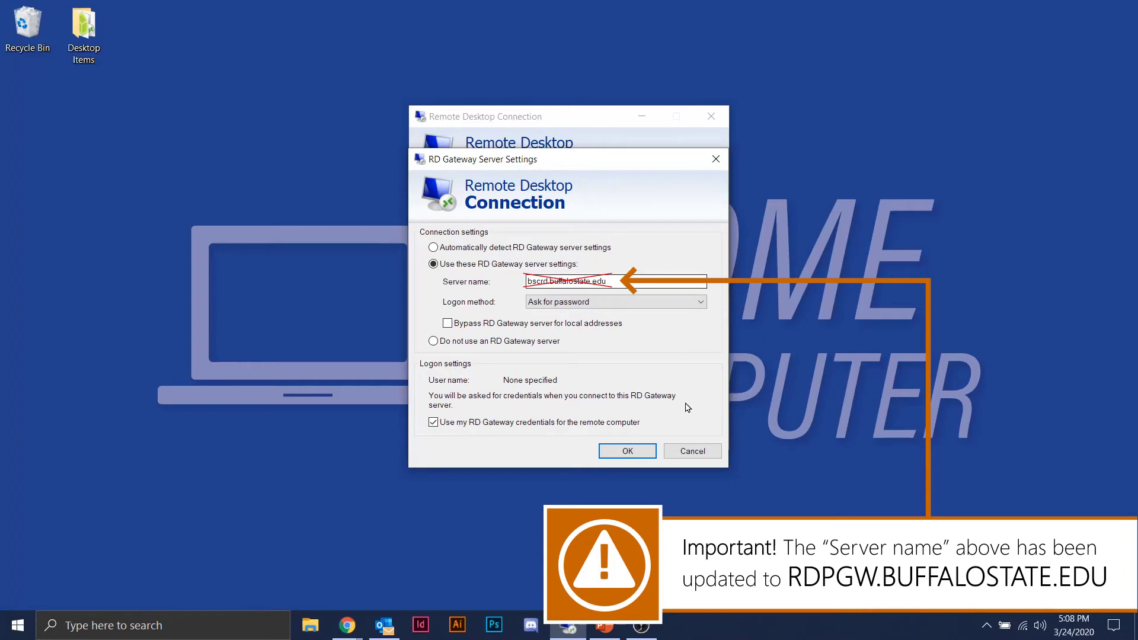
click(647, 451)
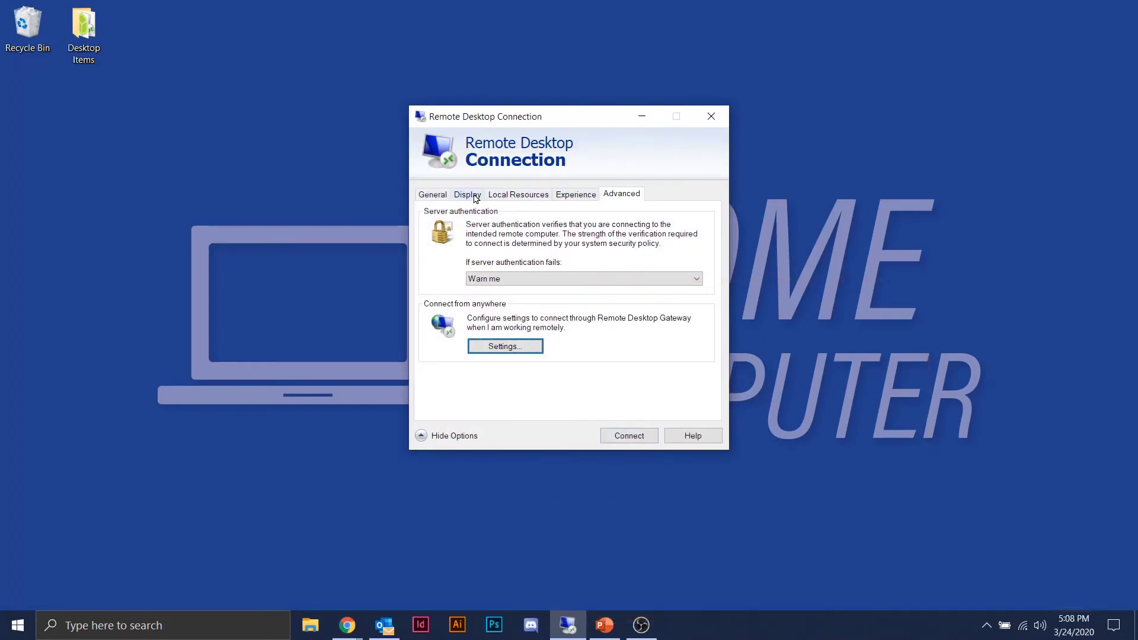
Step: Enter computer DN4161PDL and the bsclogon domain user name on the General tab, then connect
click(425, 196)
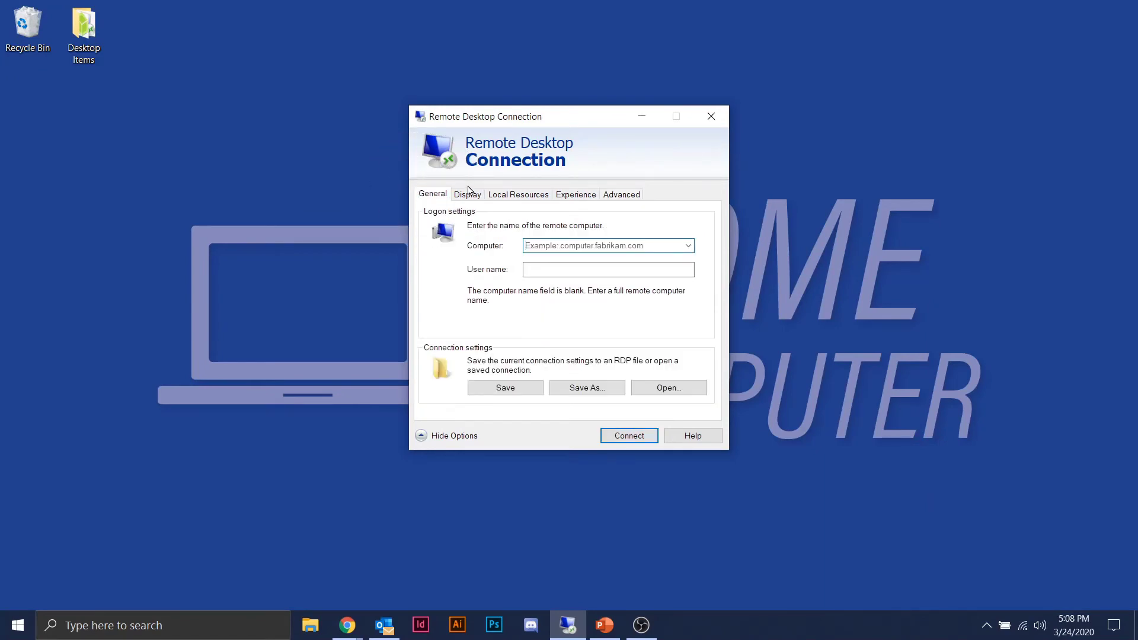
click(543, 244)
text(DN4161PDL)
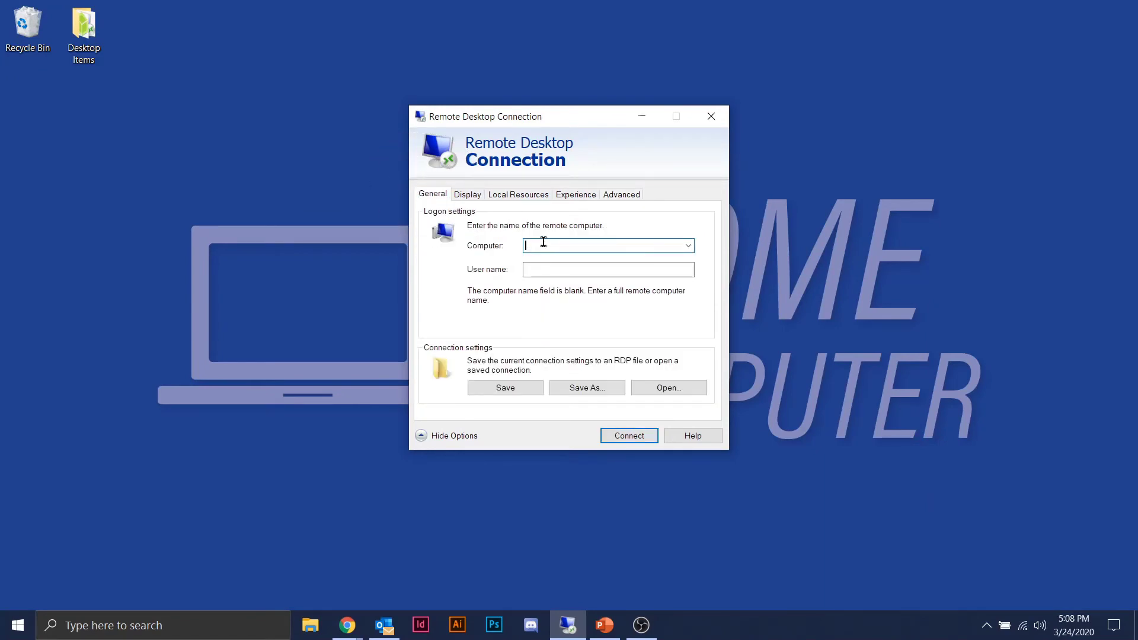
drag(585, 267, 436, 266)
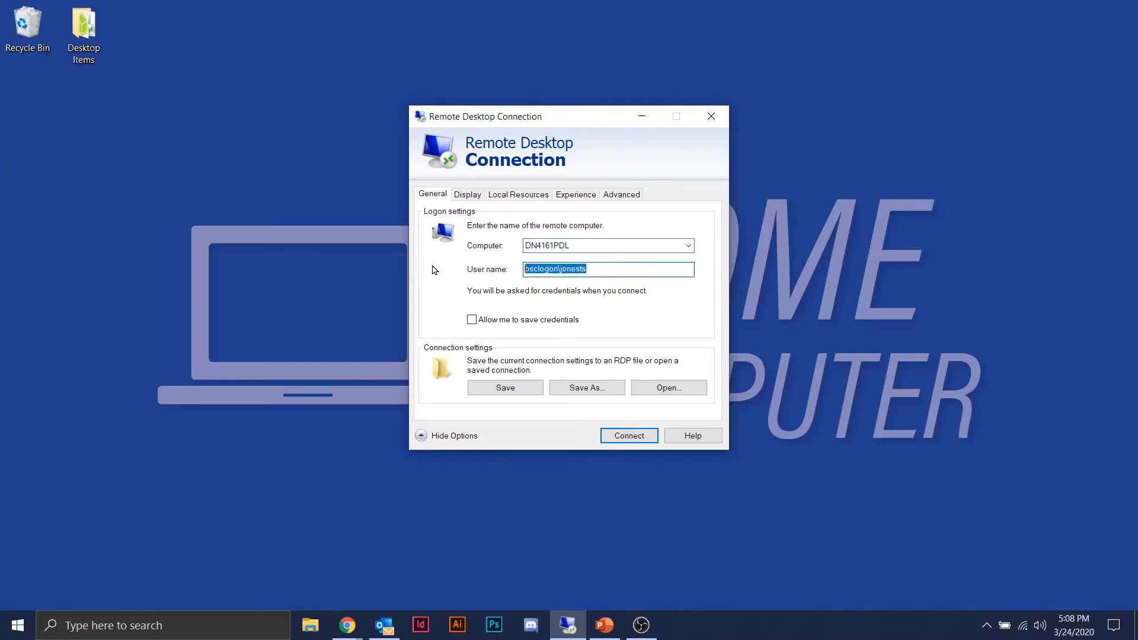
key(BackSpace)
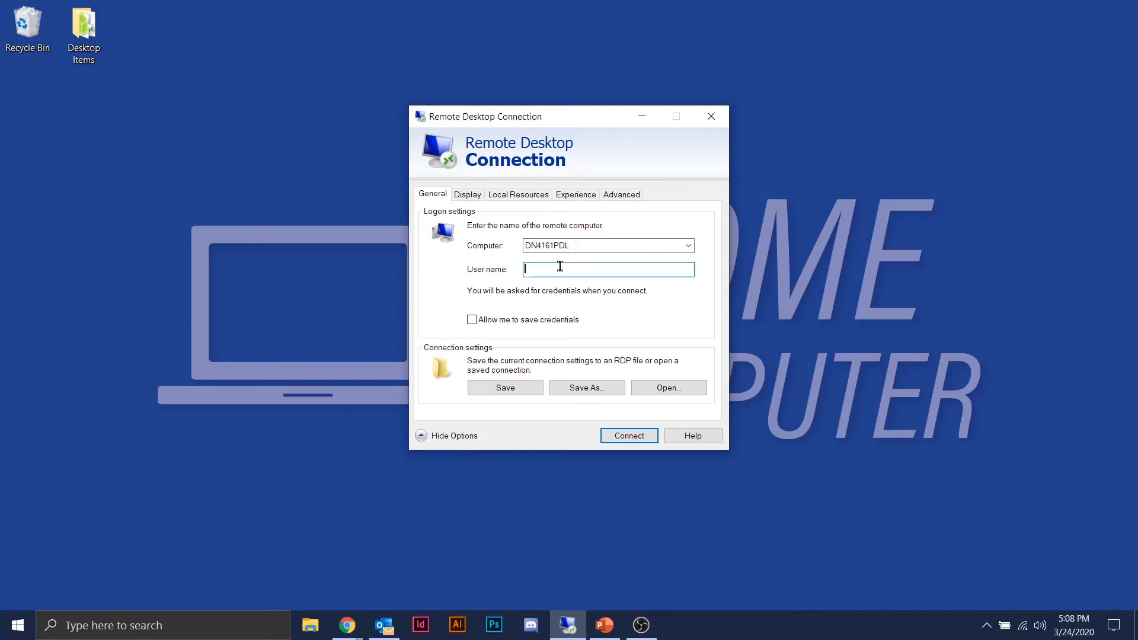
click(624, 439)
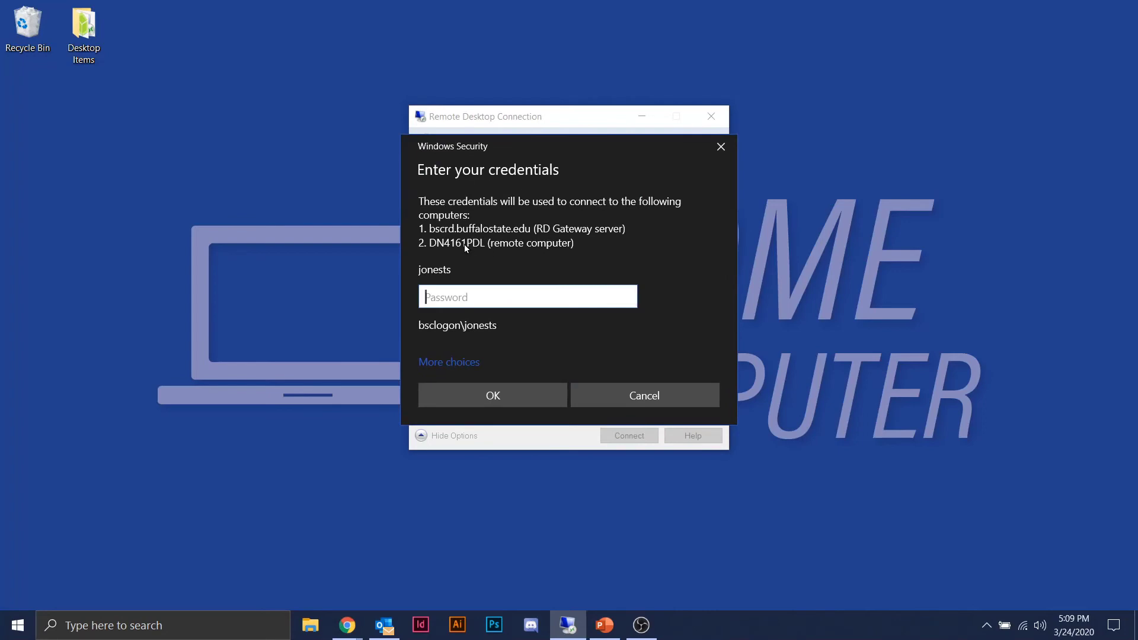
Step: Enter the account password and submit it to connect to DN4161PDL
click(460, 293)
text(••••••••••••••••••)
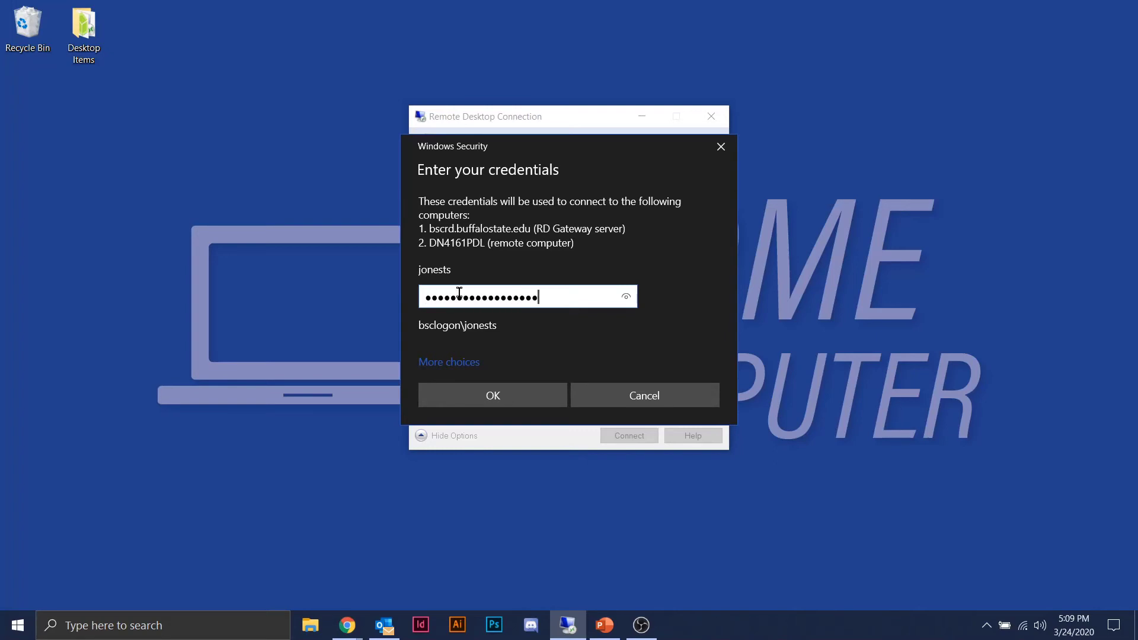
key(Return)
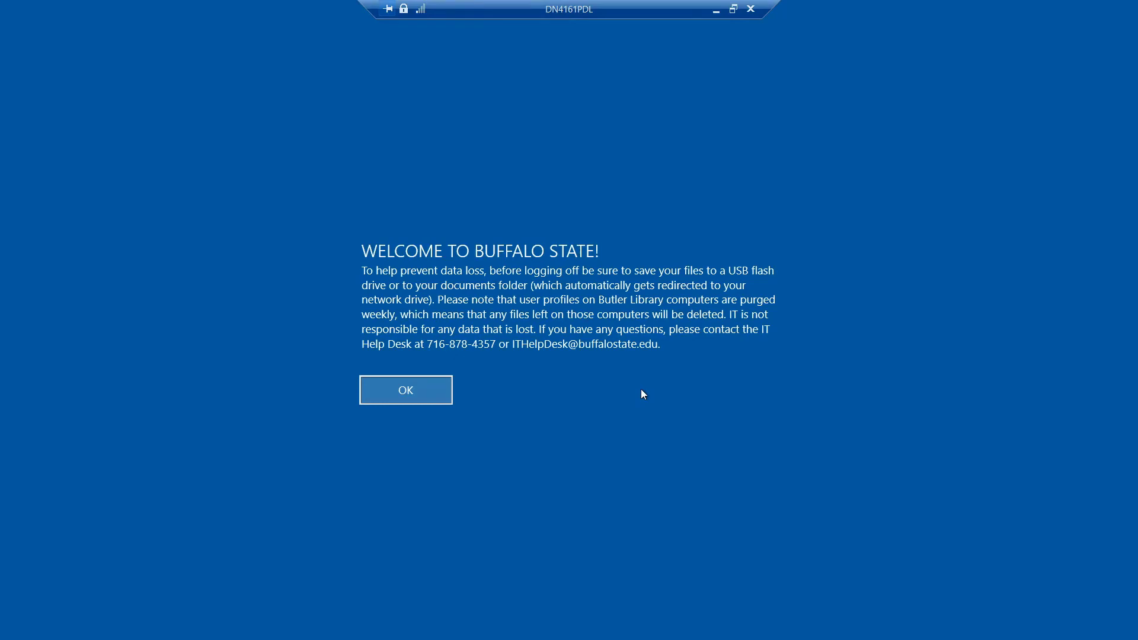
Step: Dismiss the welcome notice and NVIDIA toast, then close the connection bar to trigger the disconnect warning
key(Return)
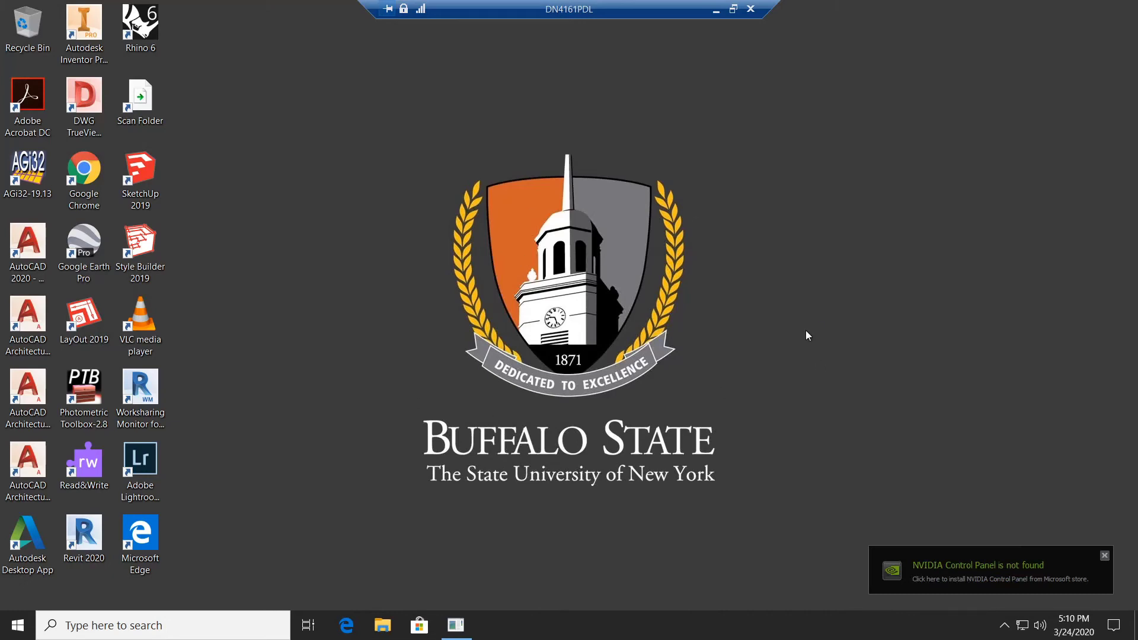
click(1105, 555)
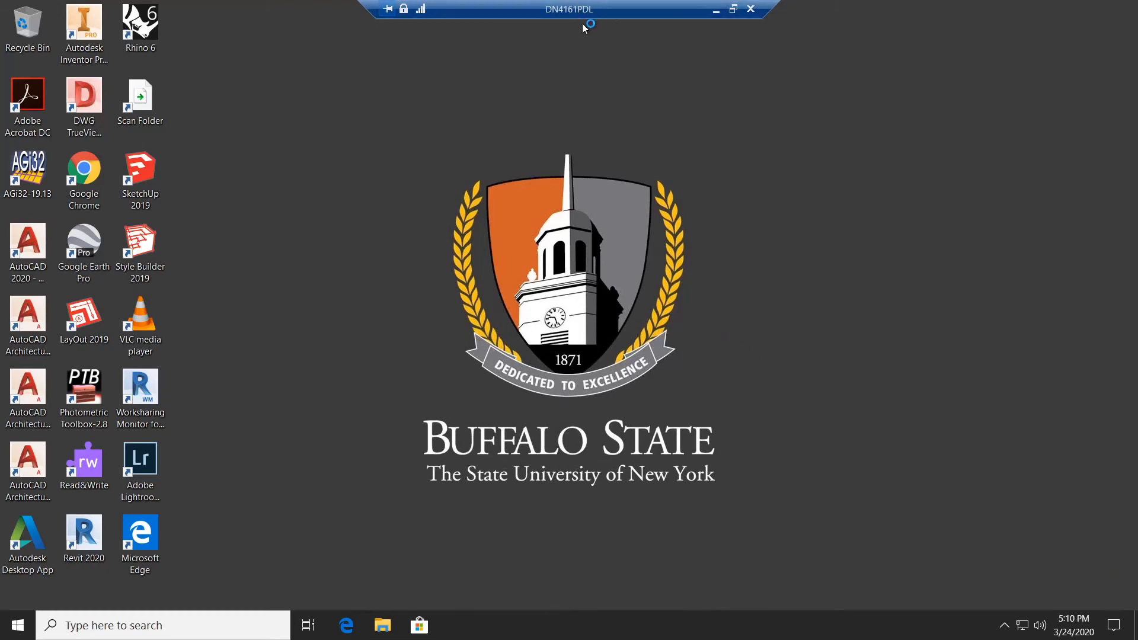
mouse_move(636, 14)
mouse_down()
mouse_move(702, 12)
mouse_move(633, 20)
mouse_up()
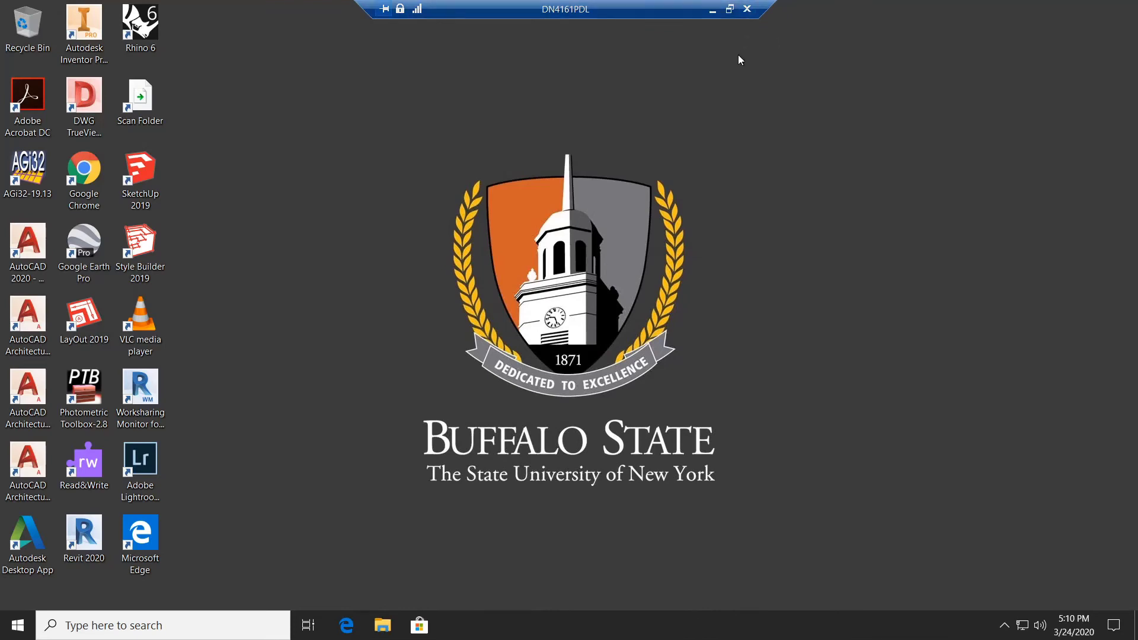
click(748, 10)
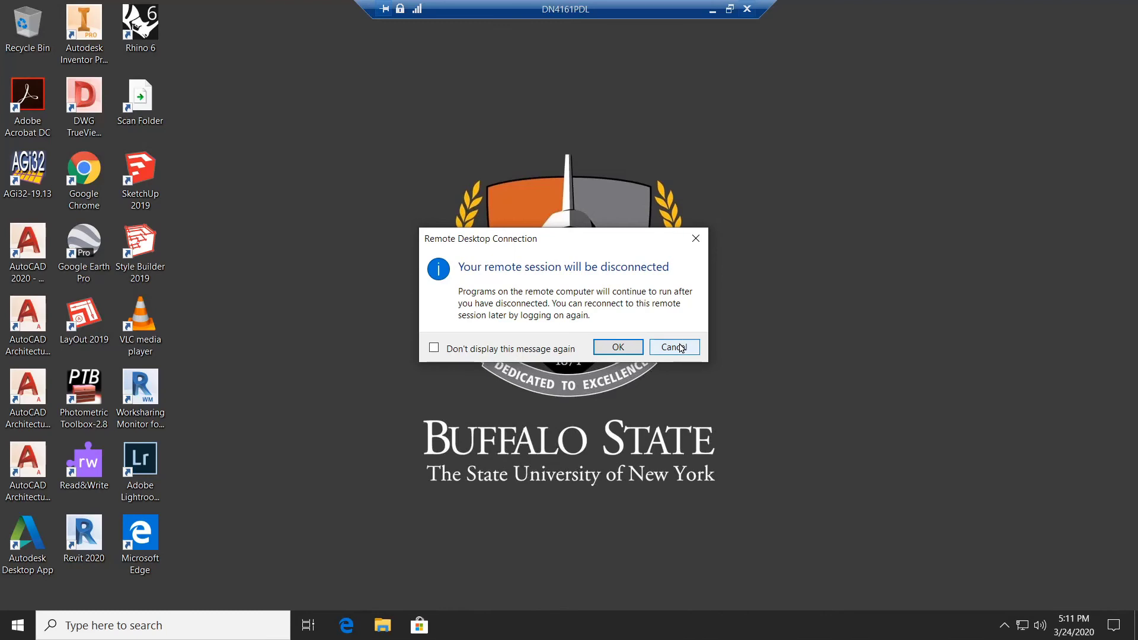
Step: Cancel the disconnect, window the session, try both Start menus, then maximize back to full screen
click(681, 347)
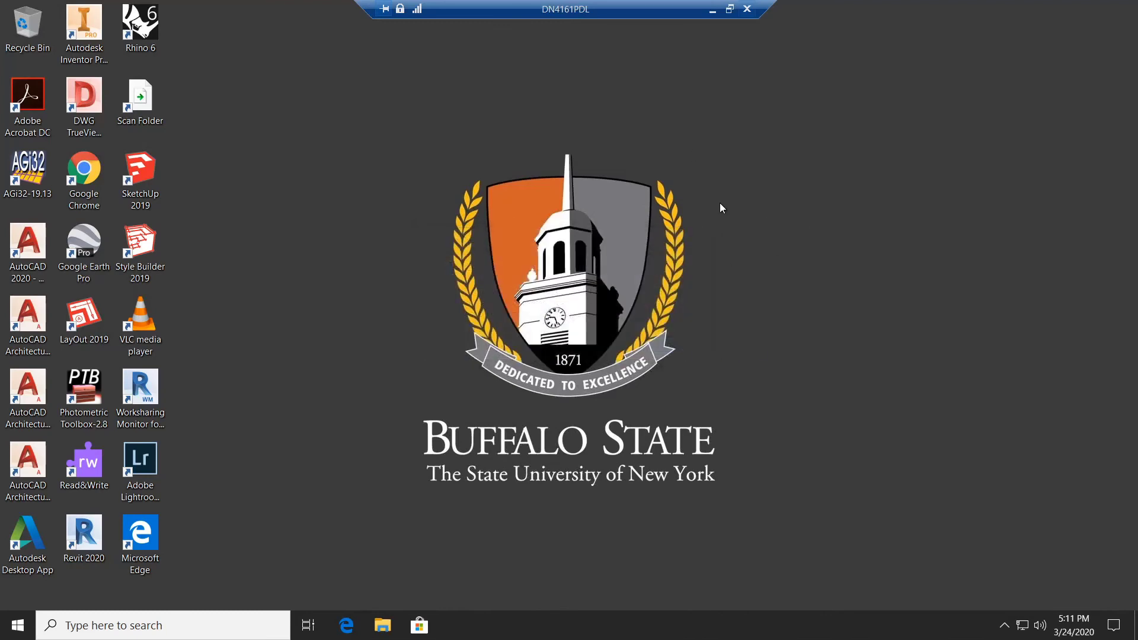
click(730, 13)
drag(551, 31, 579, 52)
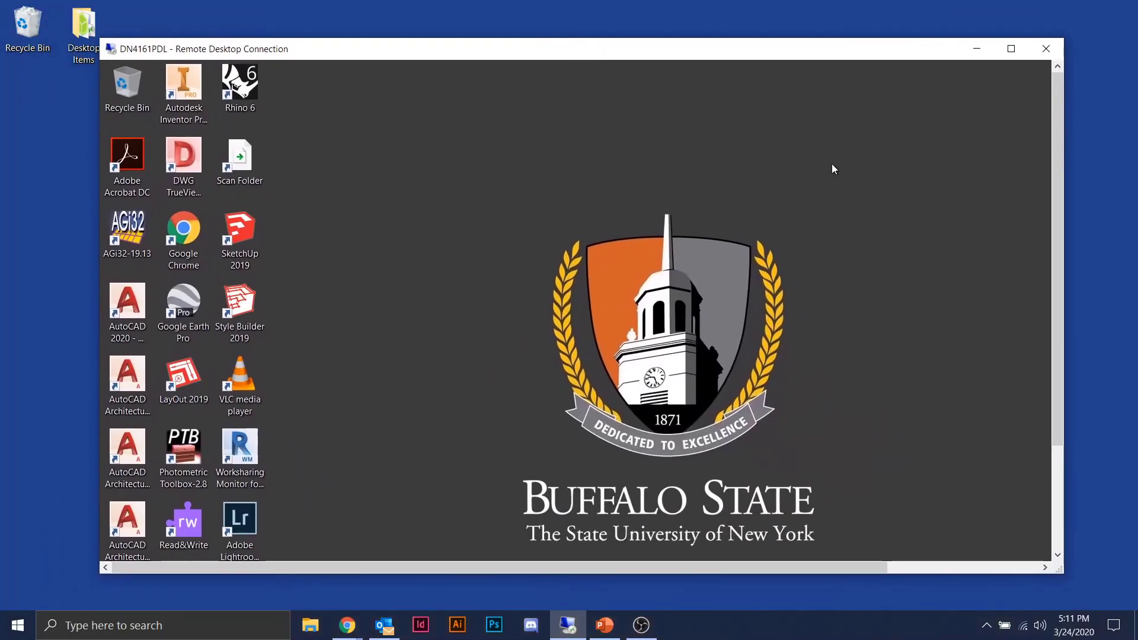
drag(1056, 247, 1055, 349)
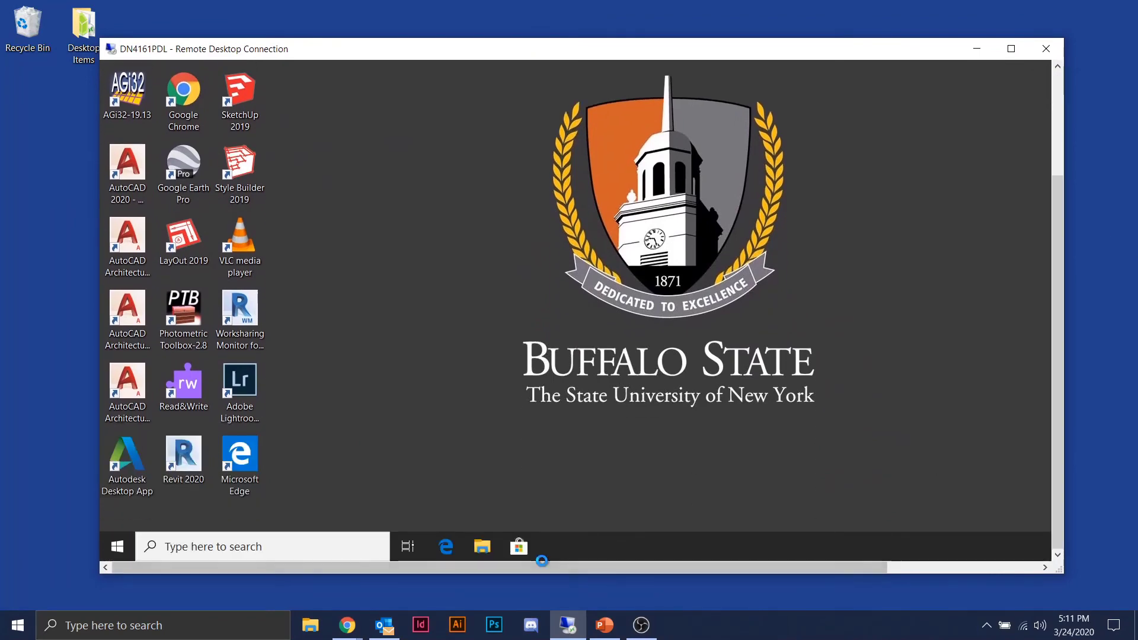
click(109, 542)
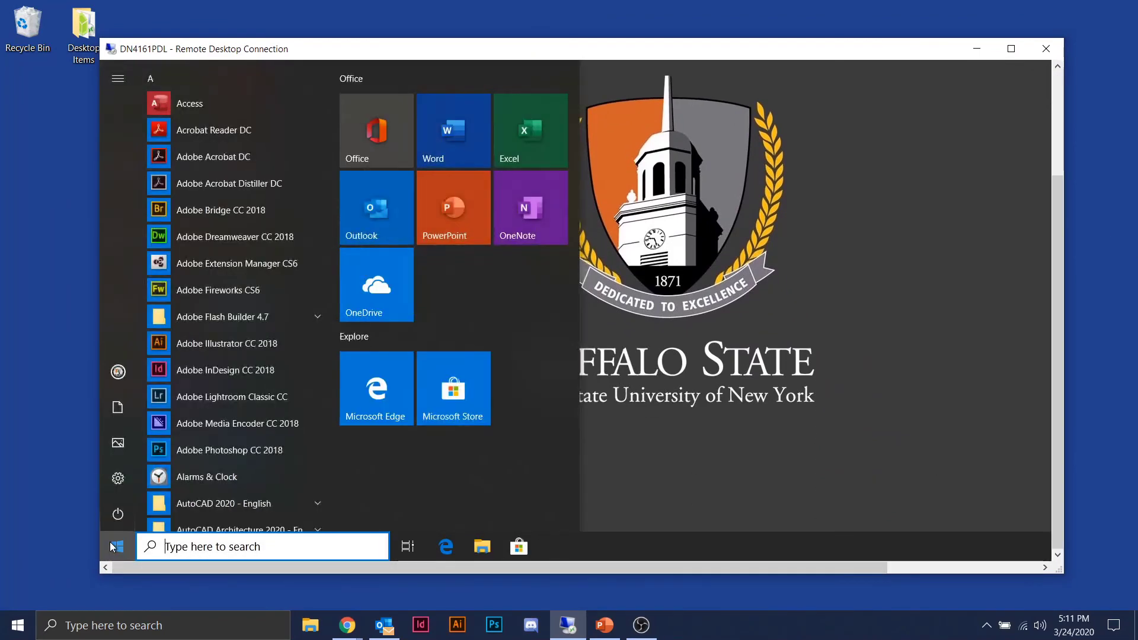
click(109, 542)
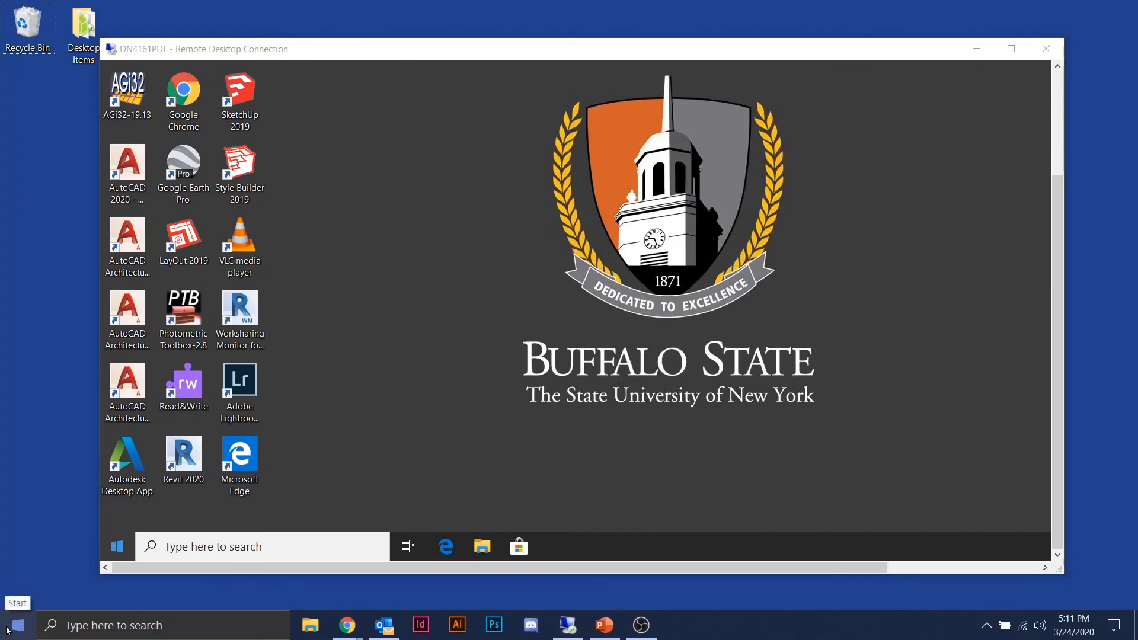
click(8, 628)
click(13, 625)
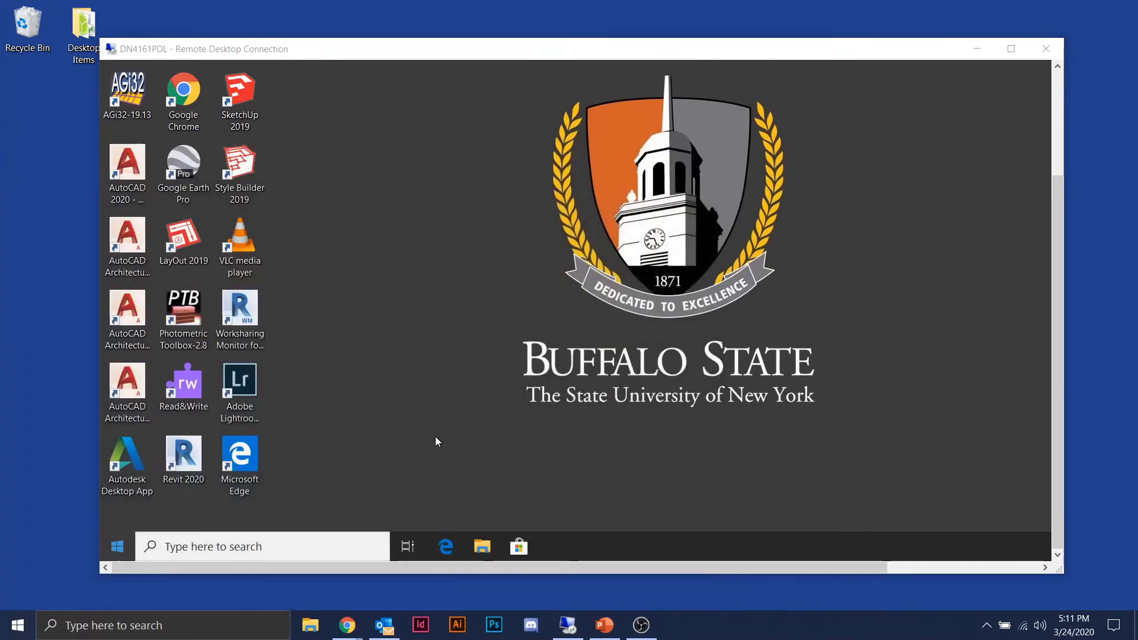
click(1011, 49)
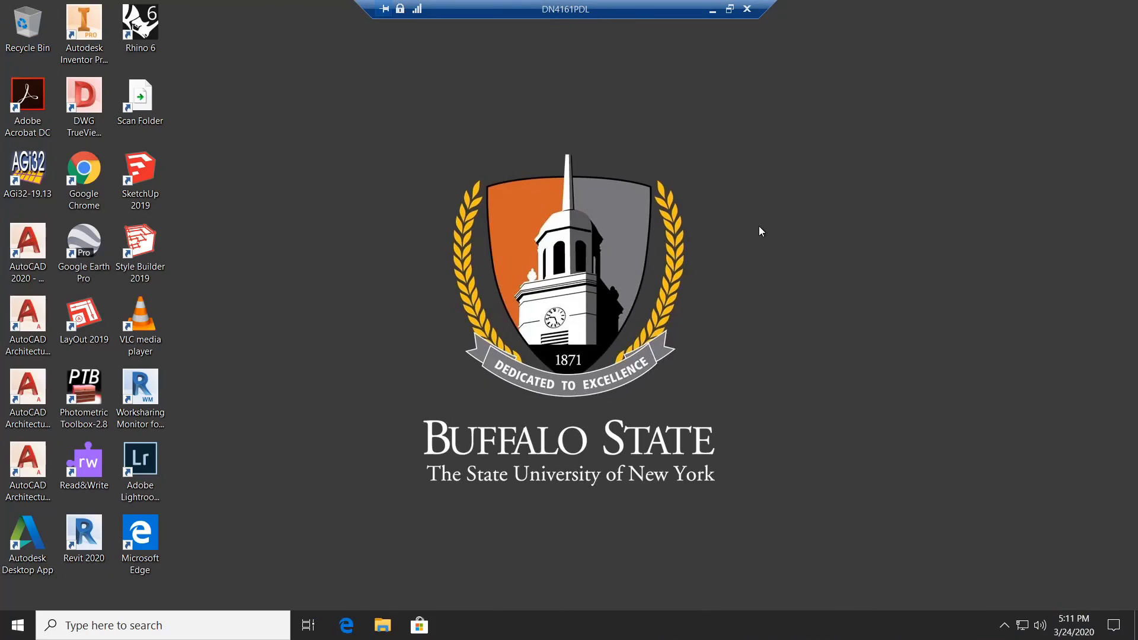
Step: Minimize the remote session and restore it full screen from the taskbar preview
click(710, 10)
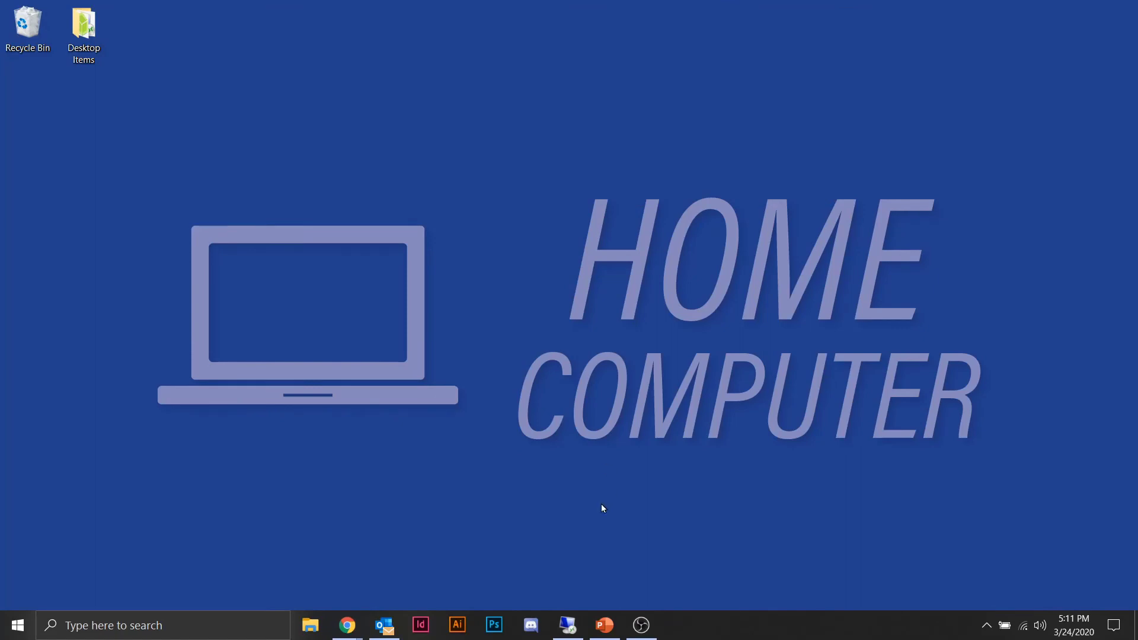
mouse_move(568, 625)
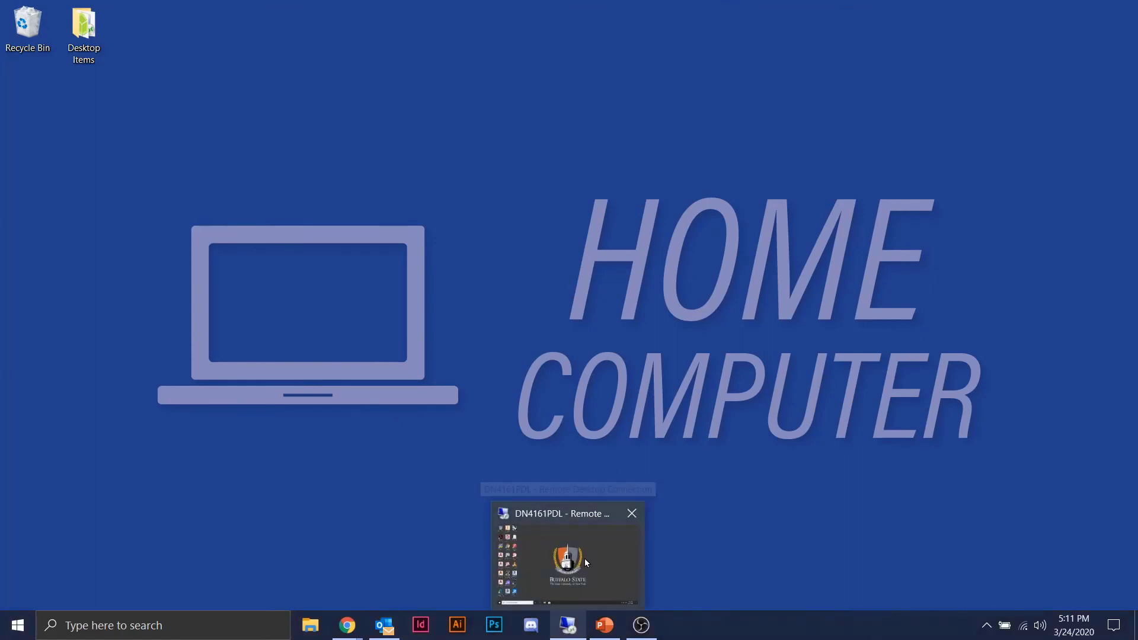
mouse_move(586, 562)
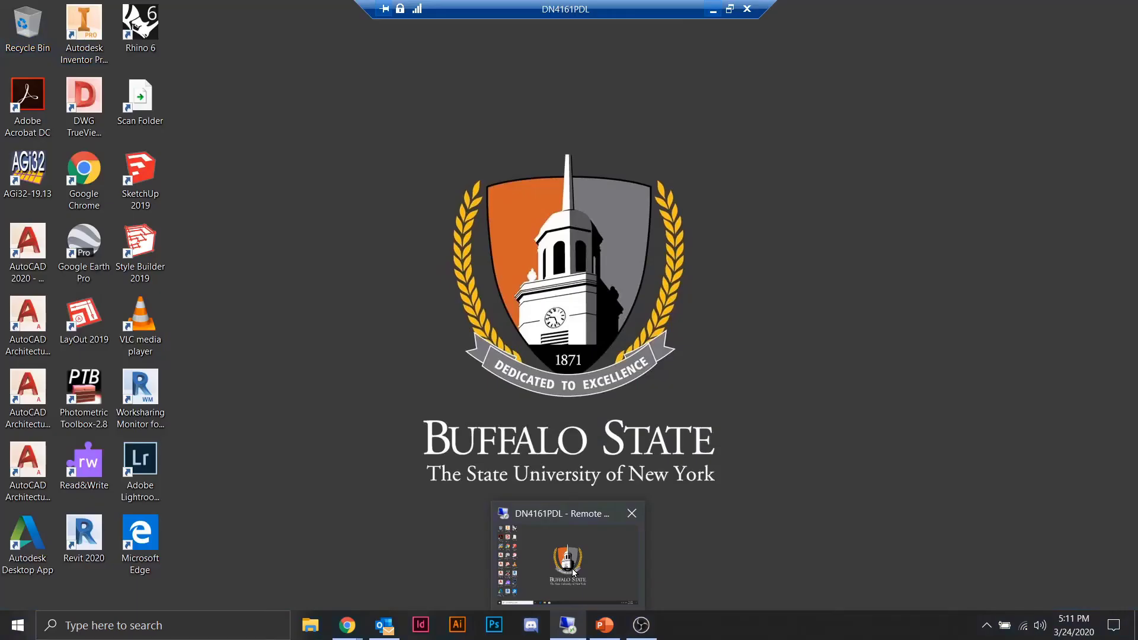
click(572, 571)
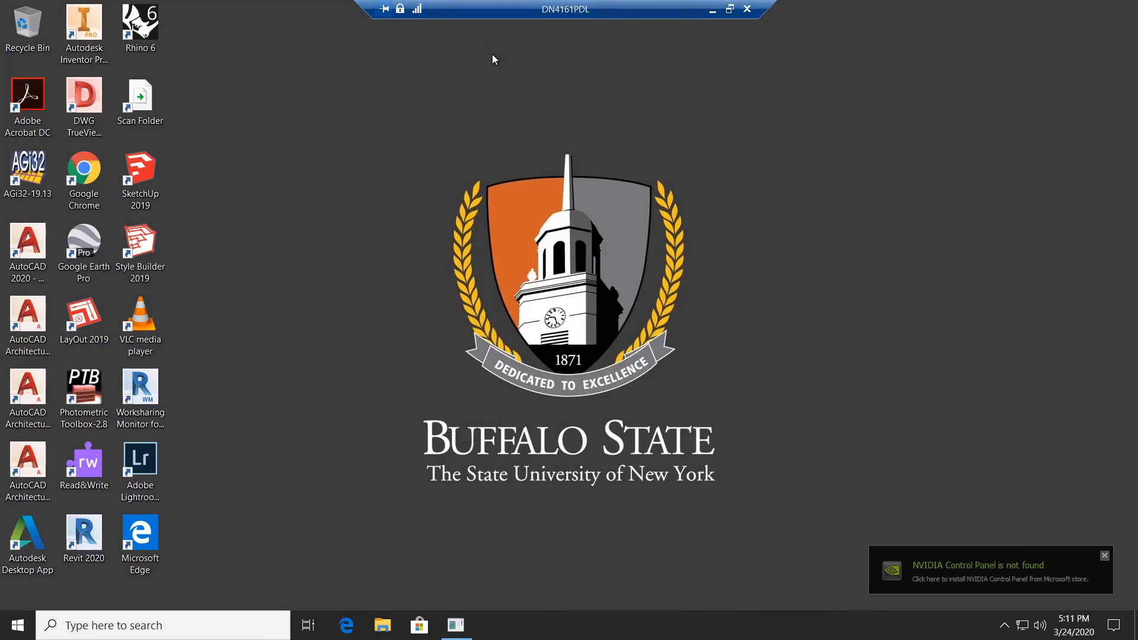
mouse_move(491, 12)
mouse_down()
mouse_move(445, 10)
mouse_move(495, 13)
mouse_up()
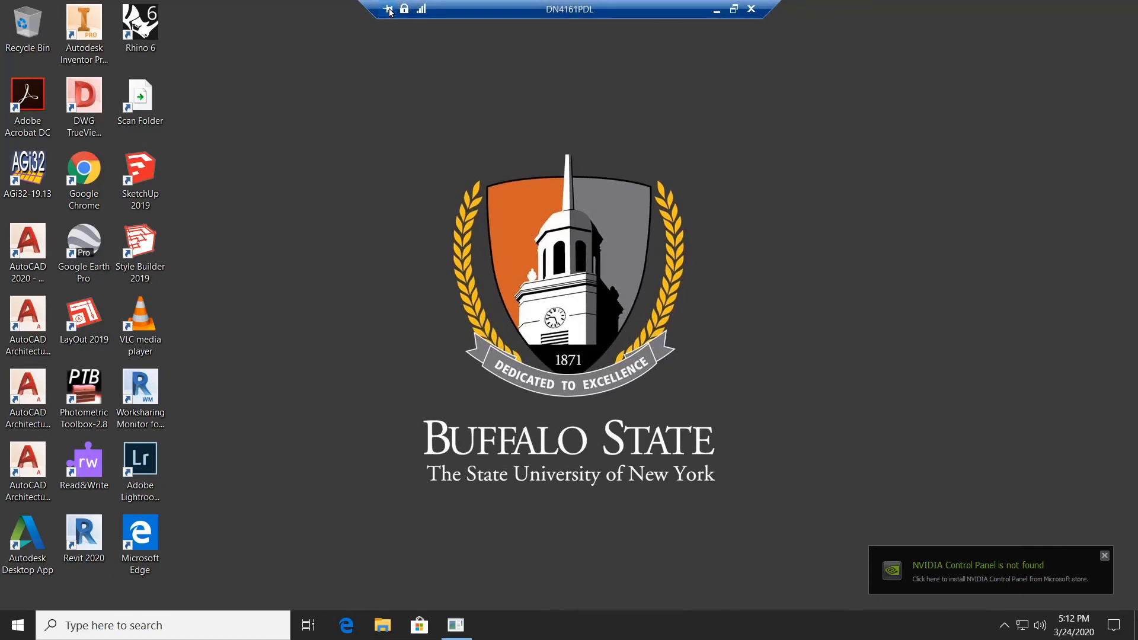
Step: Select the Autodesk Desktop App shortcut and pin the connection bar on screen
click(47, 531)
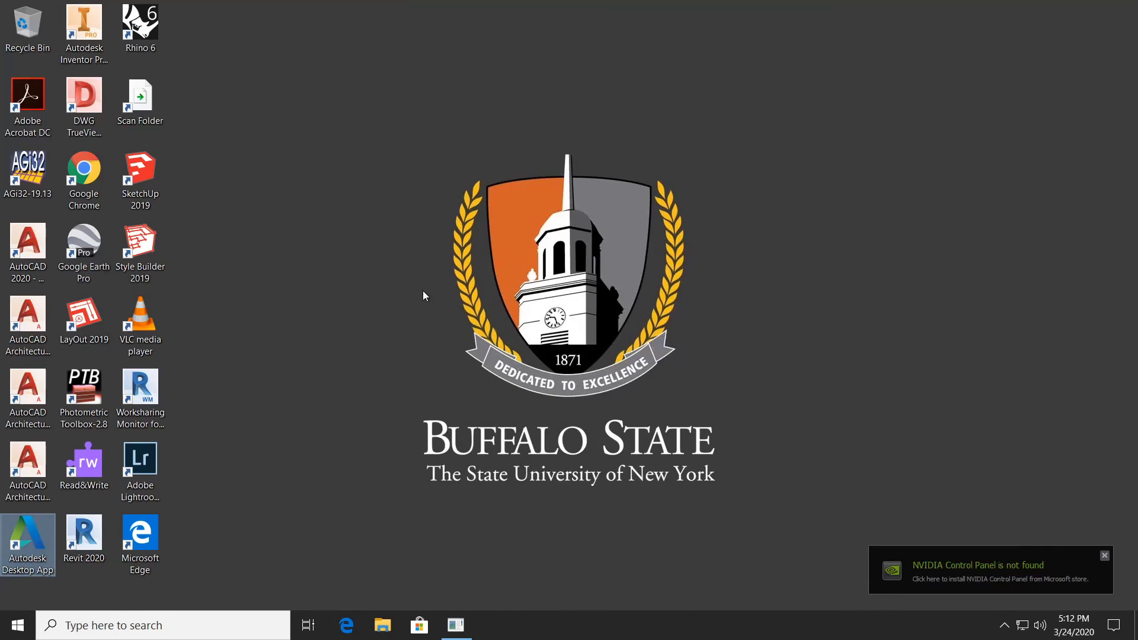
mouse_move(552, 3)
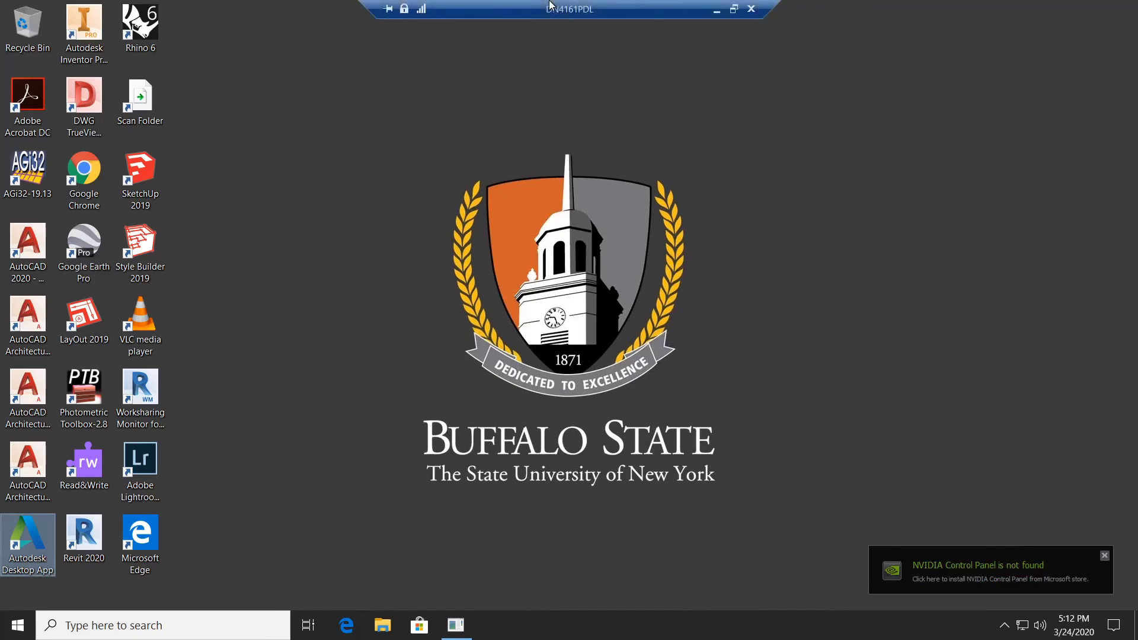
click(388, 8)
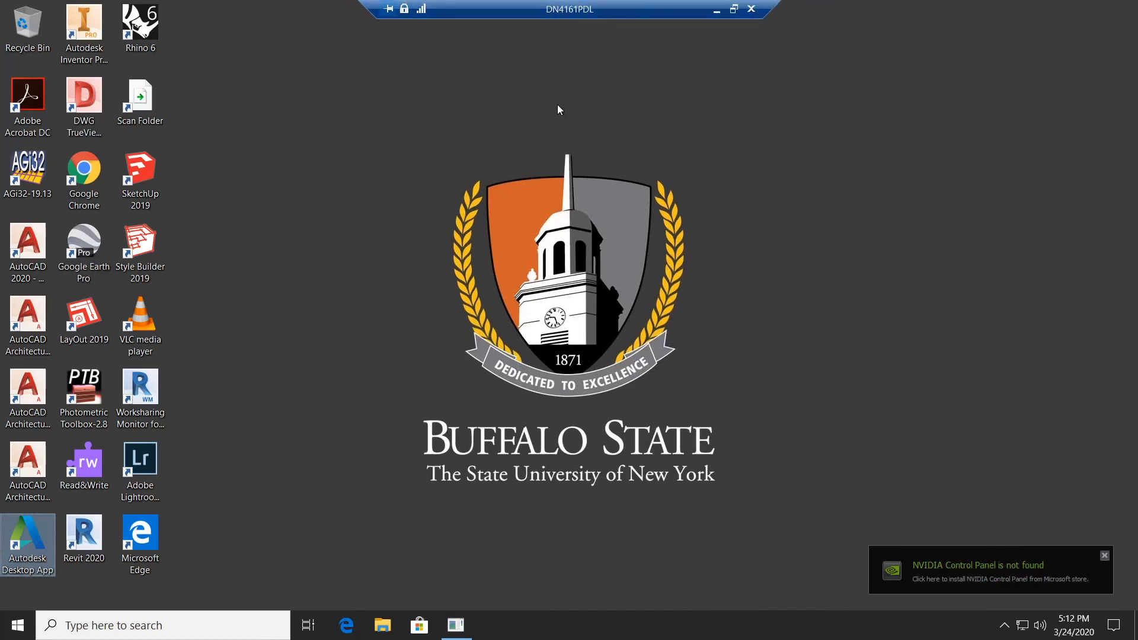
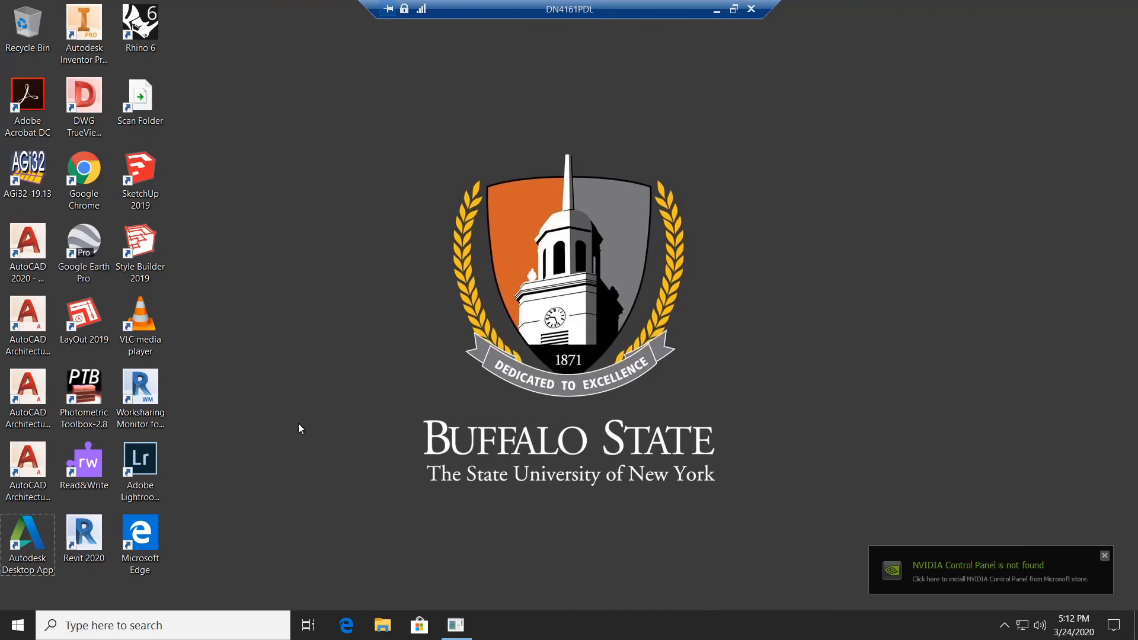
Step: Make a first attempt at signing out from the user account options in the Start menu
click(18, 627)
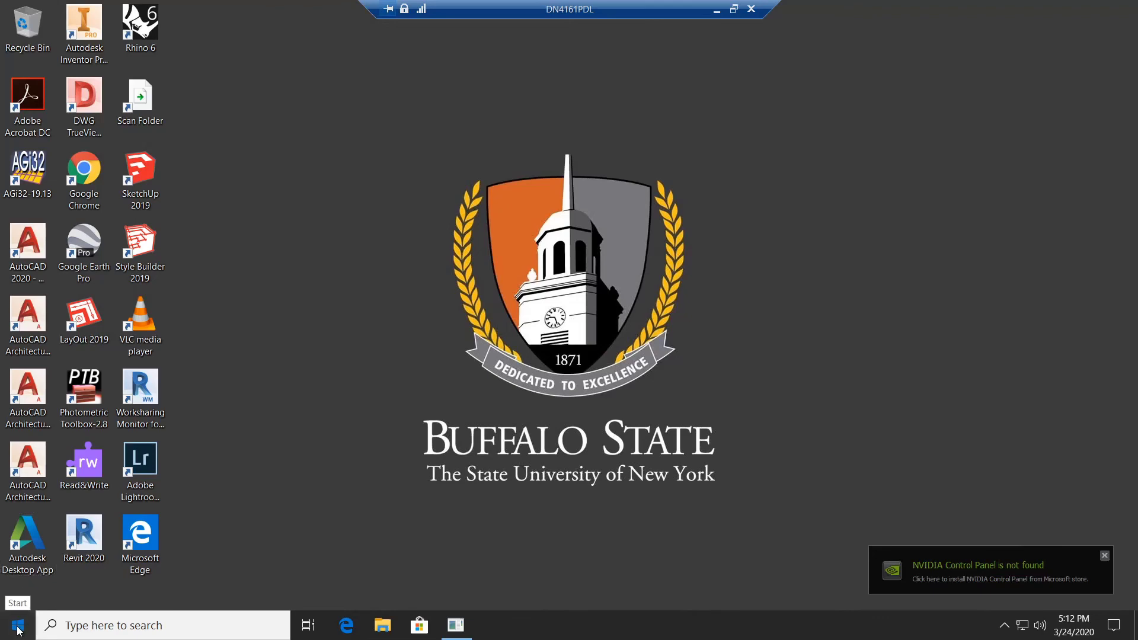
mouse_move(19, 452)
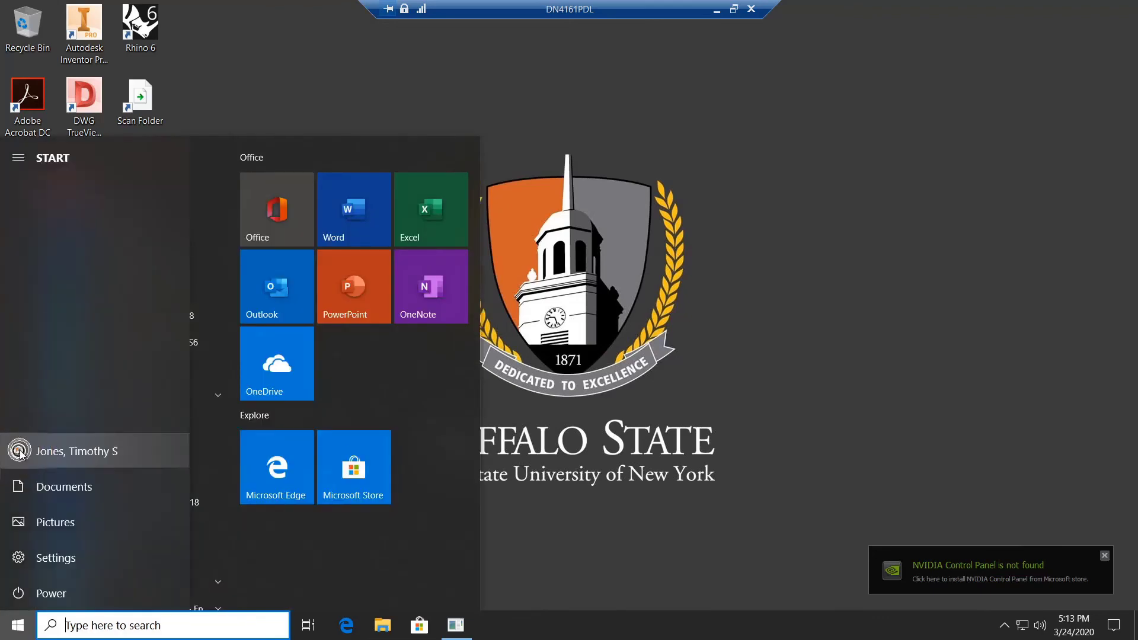
click(20, 452)
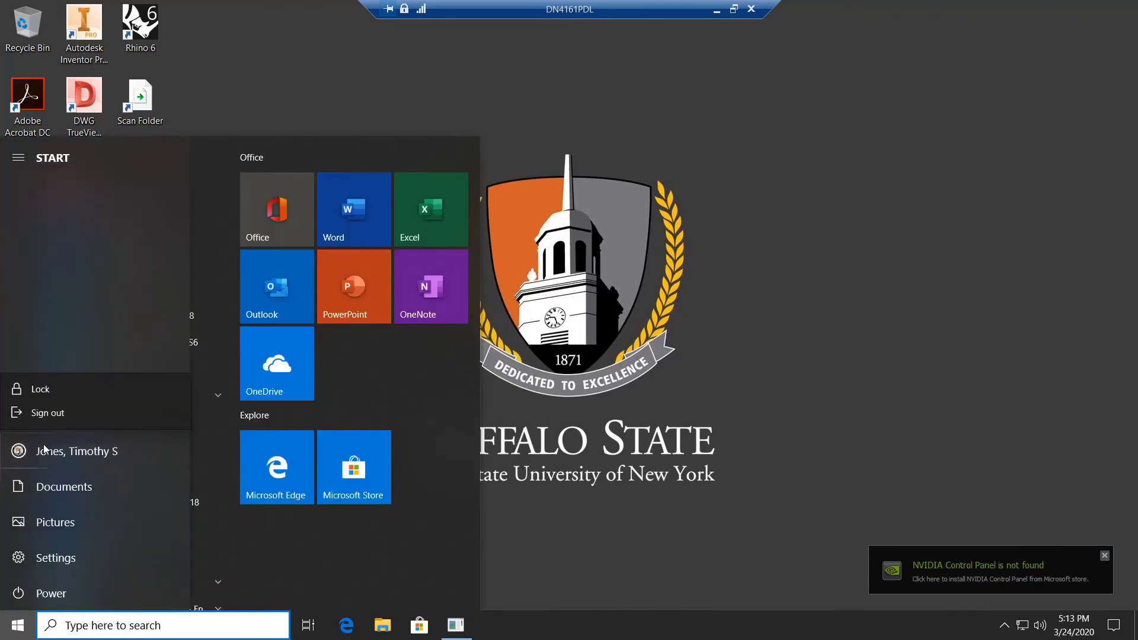
click(61, 415)
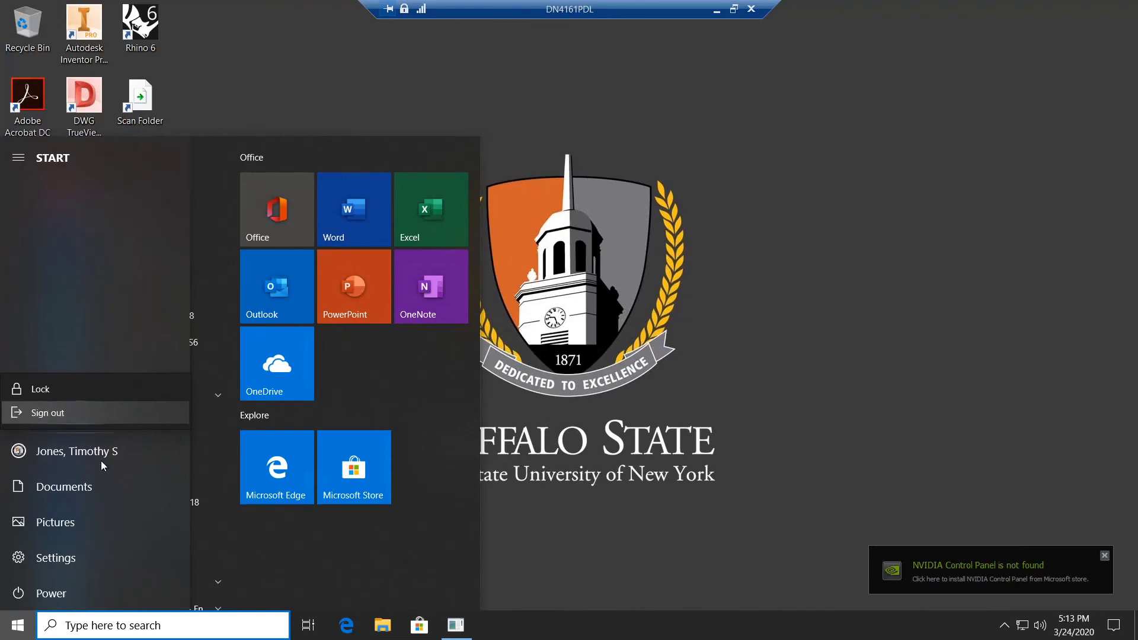
Step: Reopen the Start menu and choose an entry from the power options
click(25, 632)
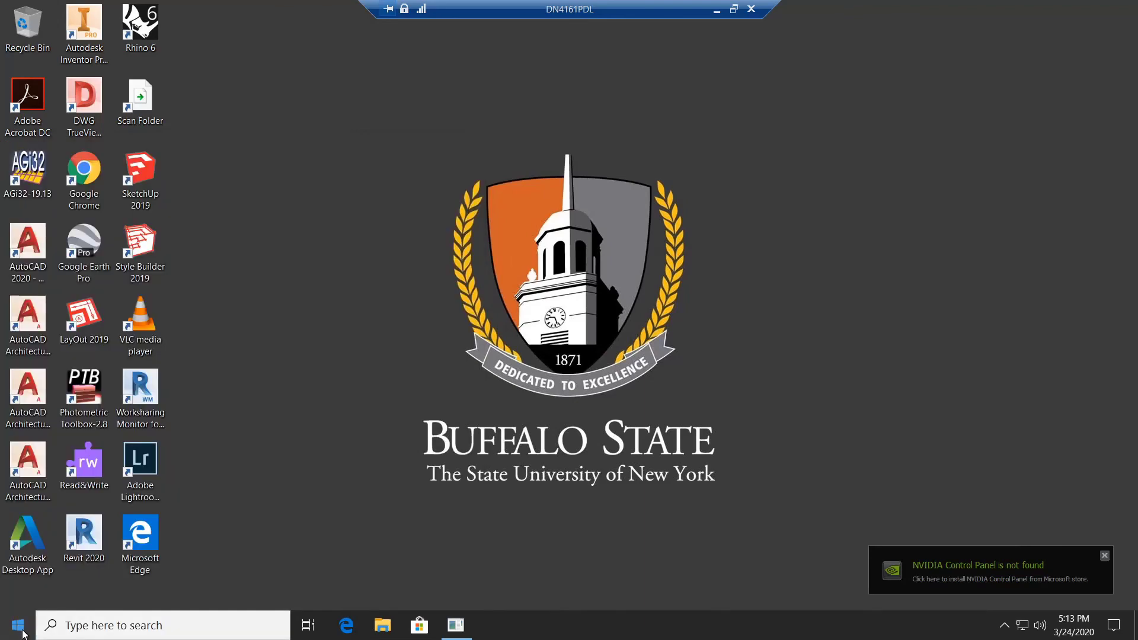
click(25, 632)
mouse_move(24, 600)
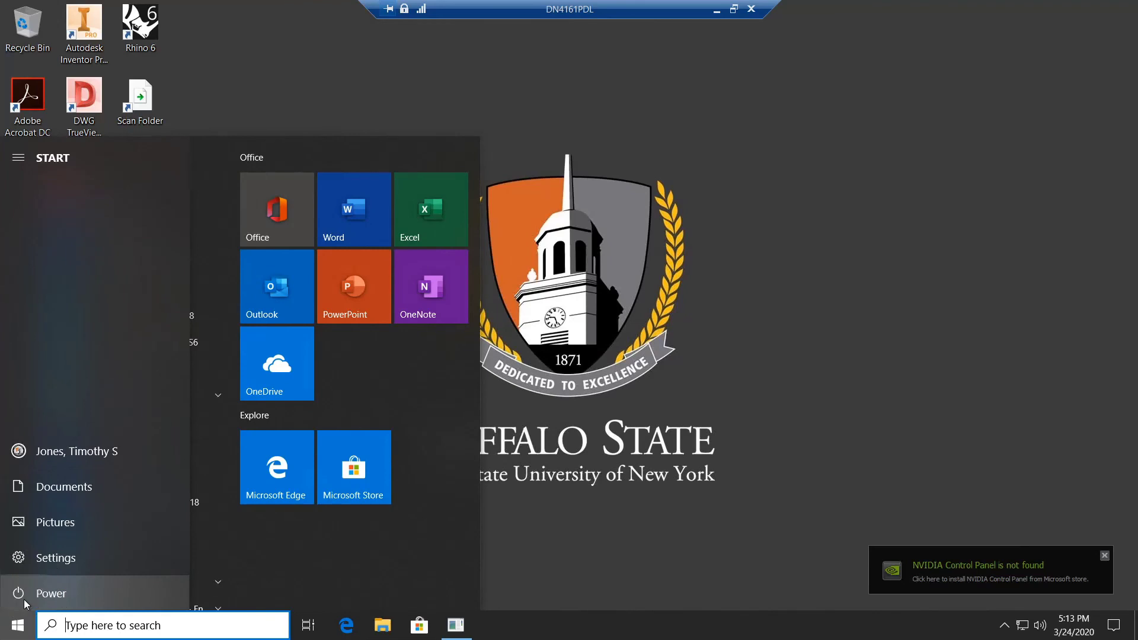
click(24, 599)
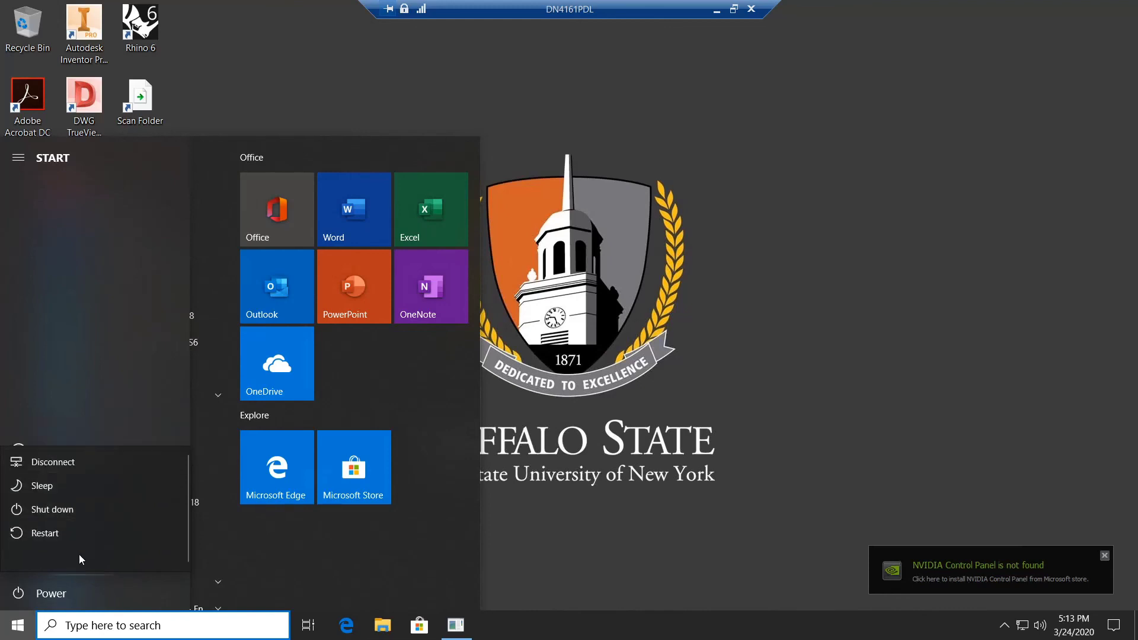
click(62, 535)
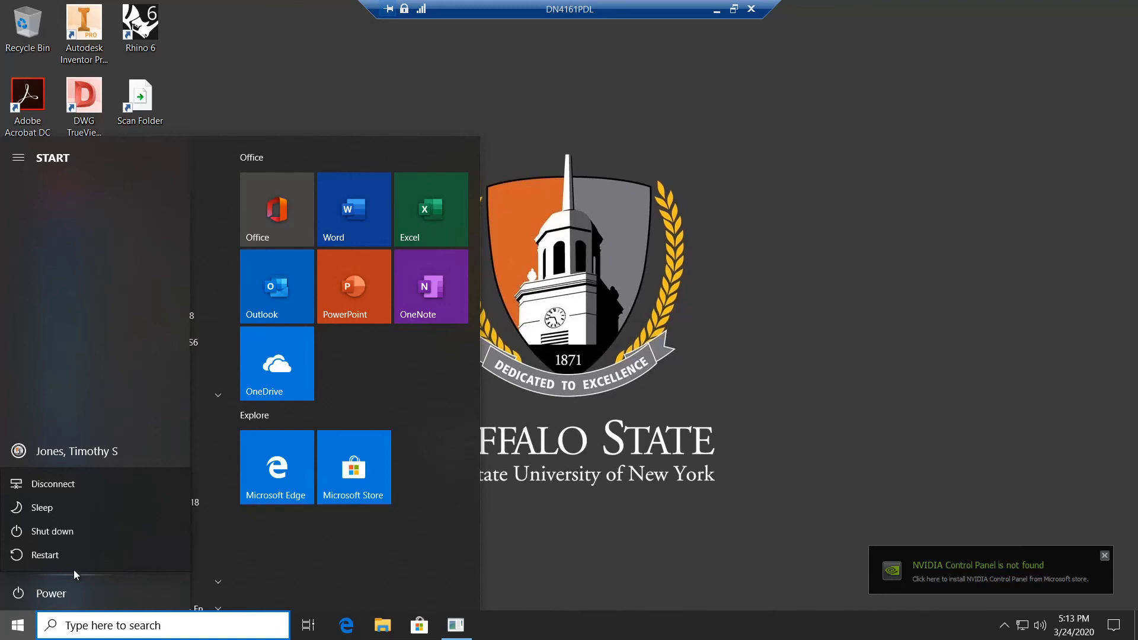
Step: Sign out of the remote lab session through the account menu, bringing up 'Signing out'
click(14, 630)
click(13, 632)
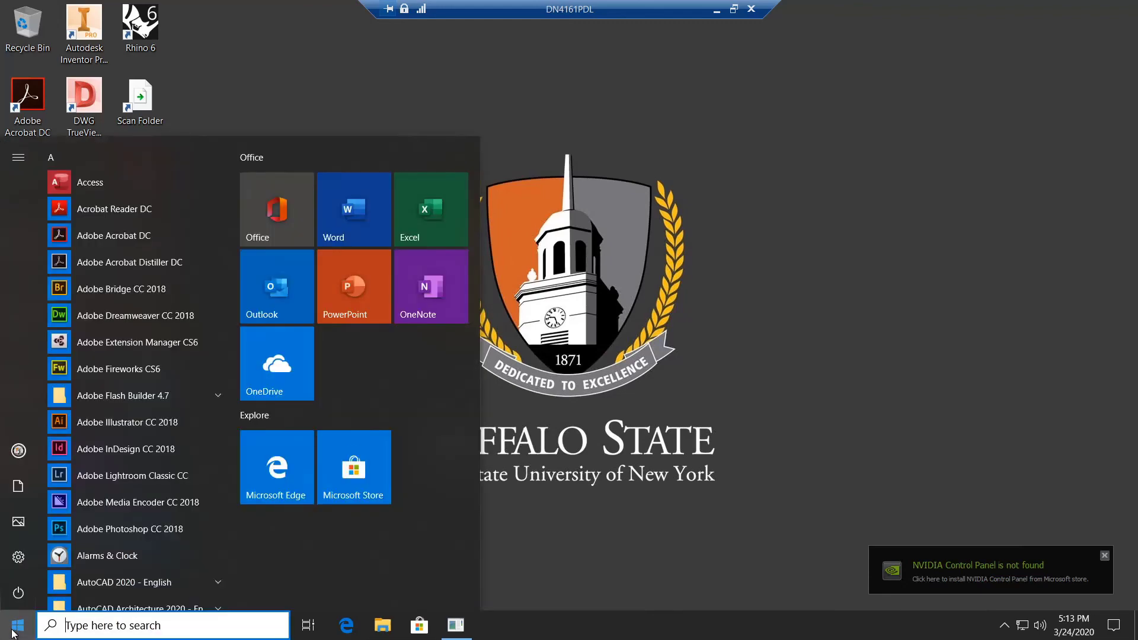
click(30, 450)
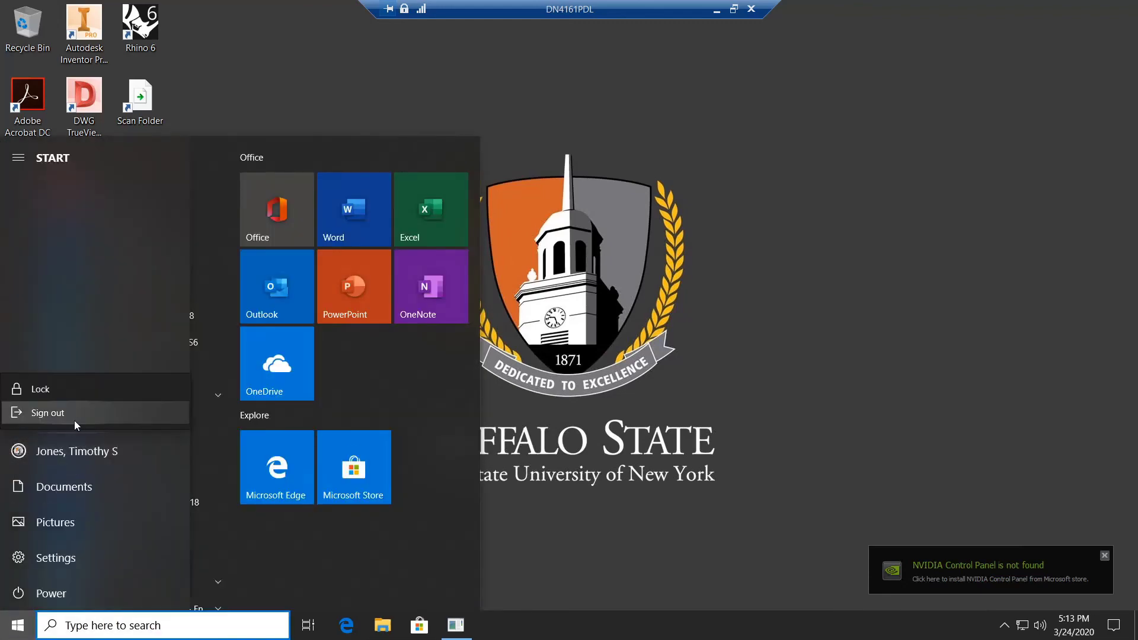
click(74, 414)
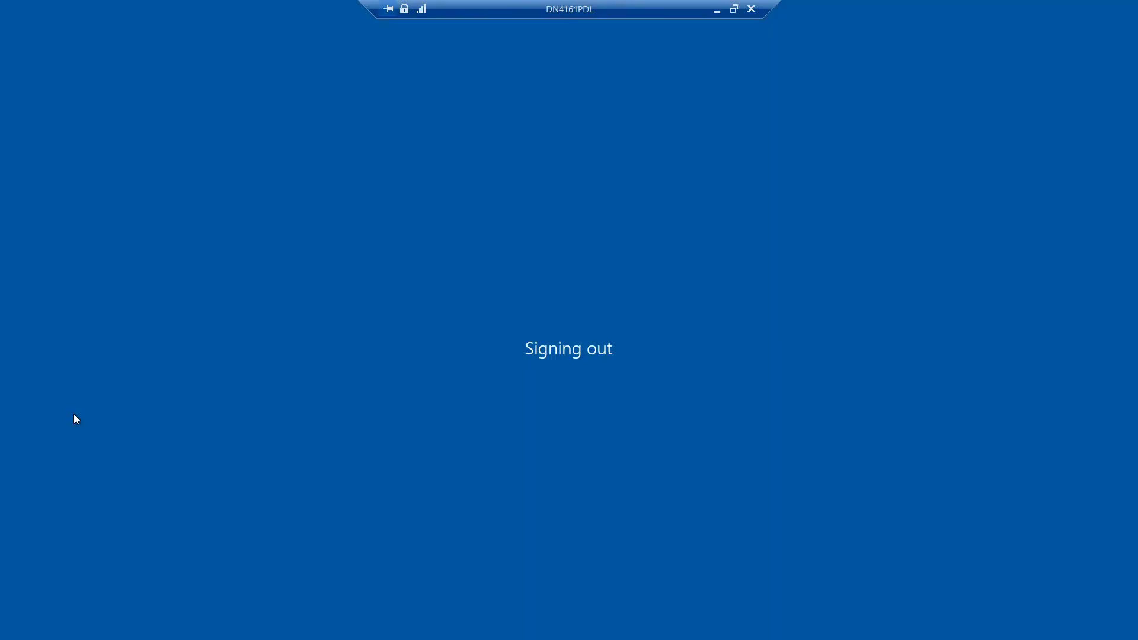